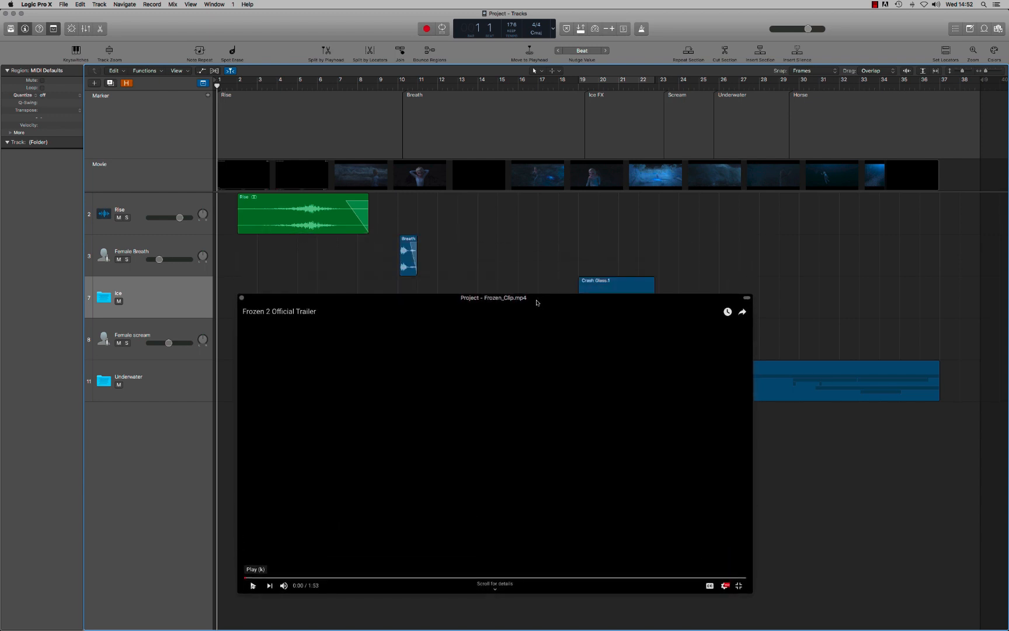
pyautogui.moveTo(540, 301); pyautogui.dragTo(541, 297)
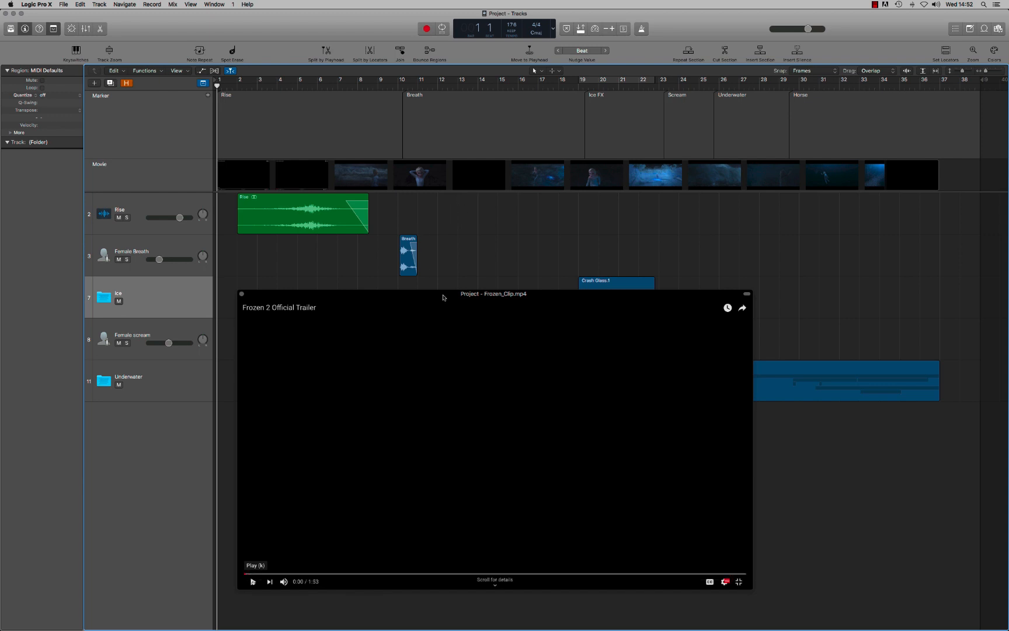
pyautogui.moveTo(444, 296); pyautogui.dragTo(442, 297)
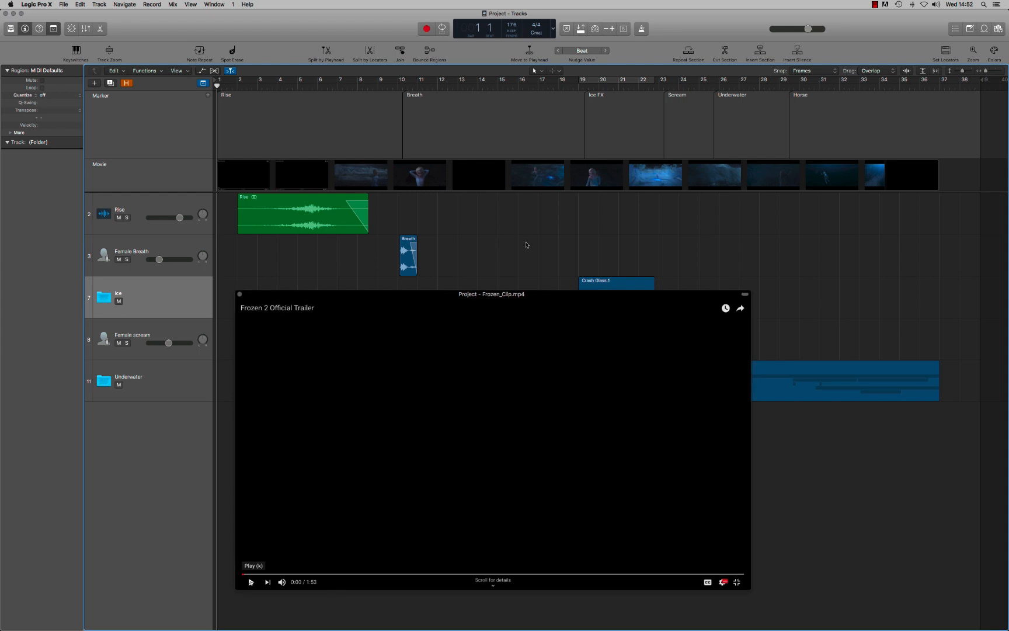
pyautogui.moveTo(455, 298); pyautogui.dragTo(459, 300)
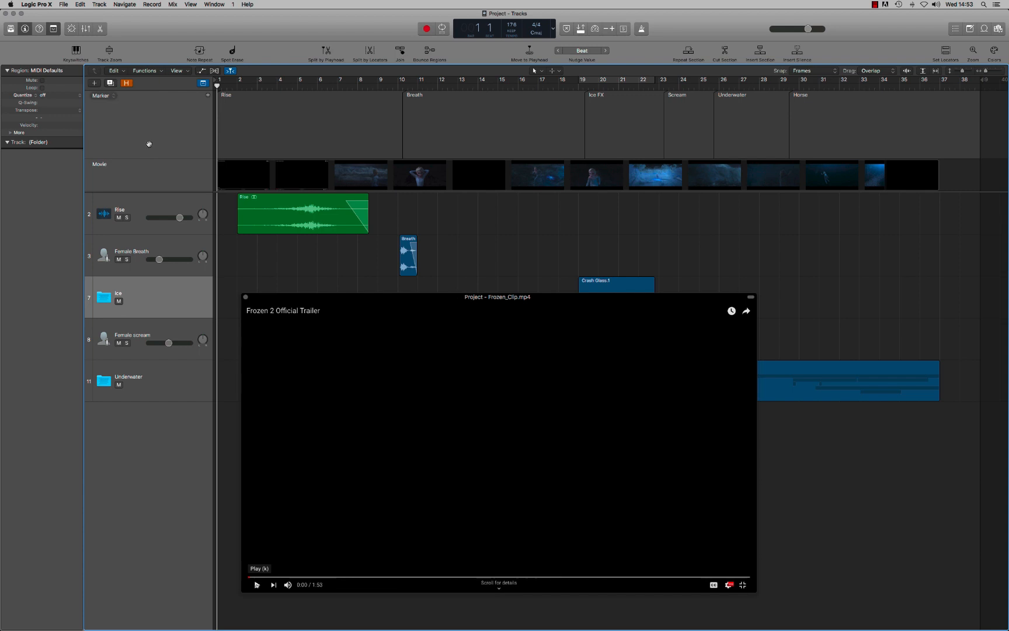
# Reveal the hidden tracks, then solo the Reference track and play the movie clip with its original audio.
pyautogui.click(127, 83)
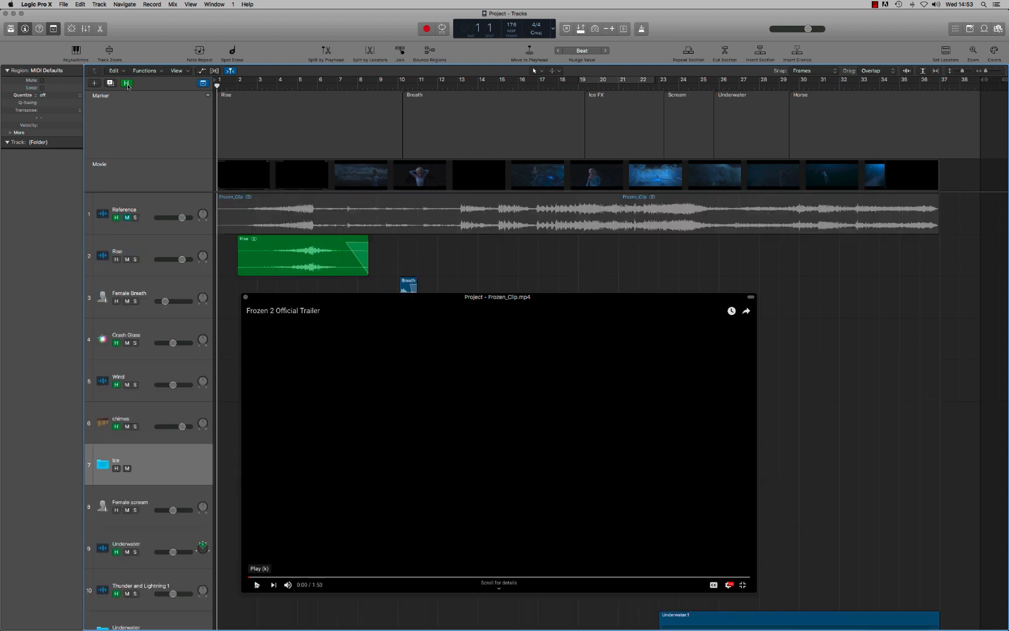
pyautogui.click(136, 218)
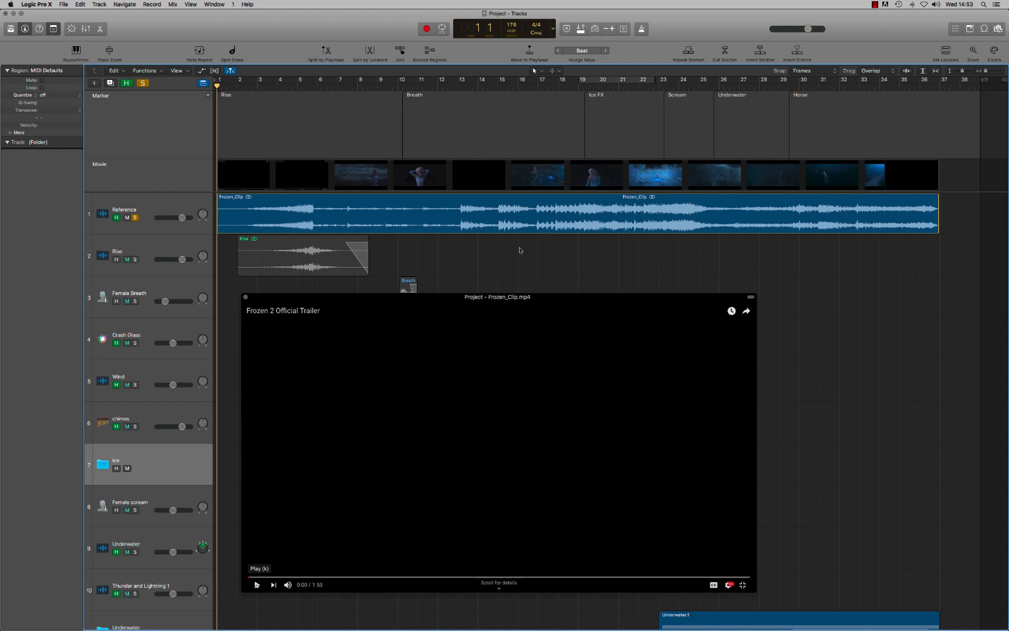
pyautogui.press('space')
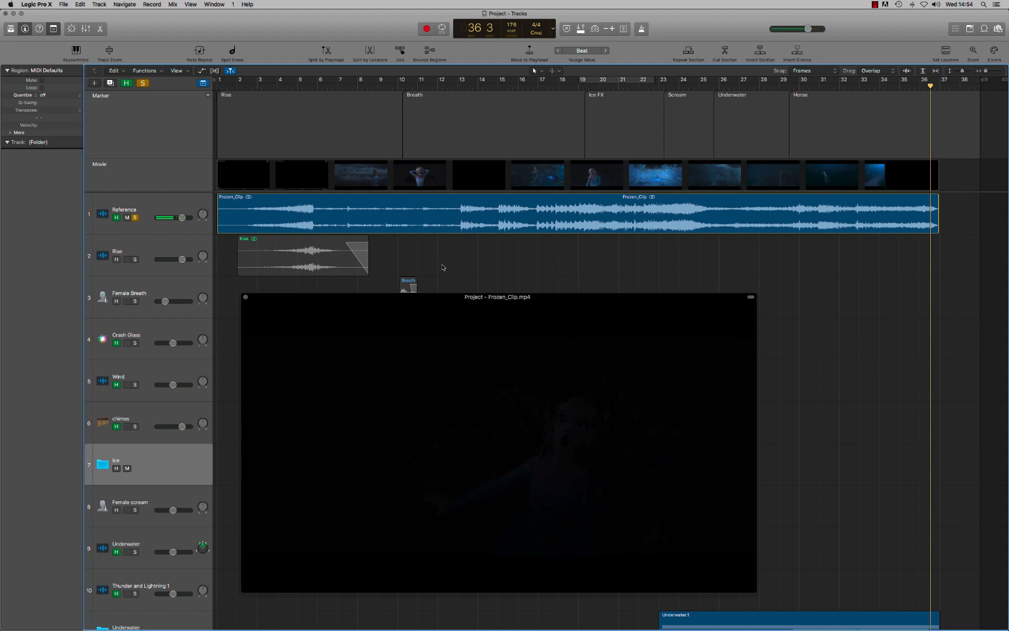
# Mute the Reference track with its solo turned off, and conceal the hidden tracks again.
pyautogui.click(127, 218)
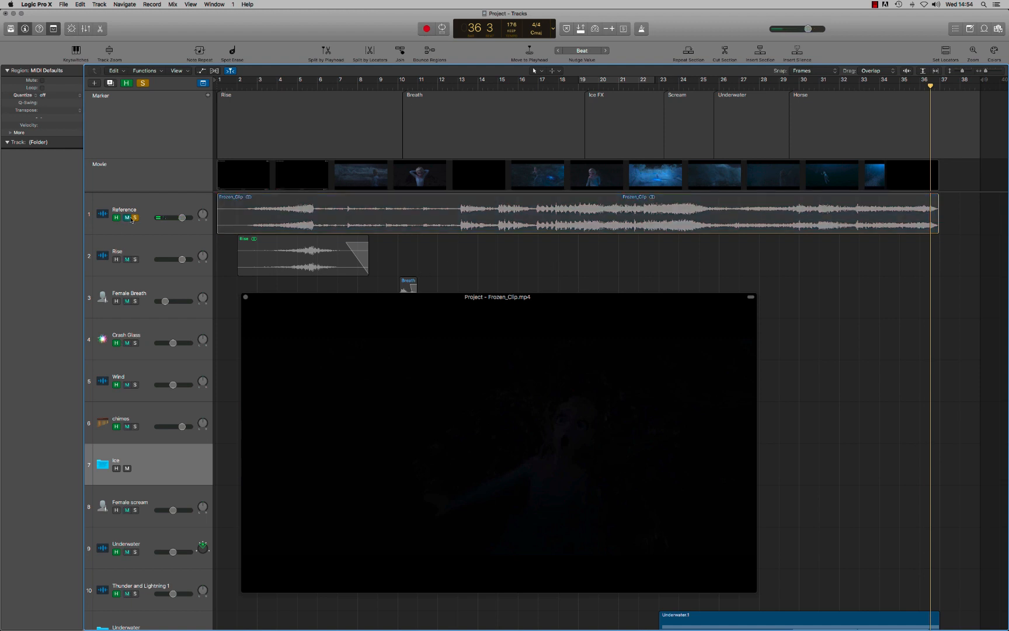
pyautogui.click(135, 218)
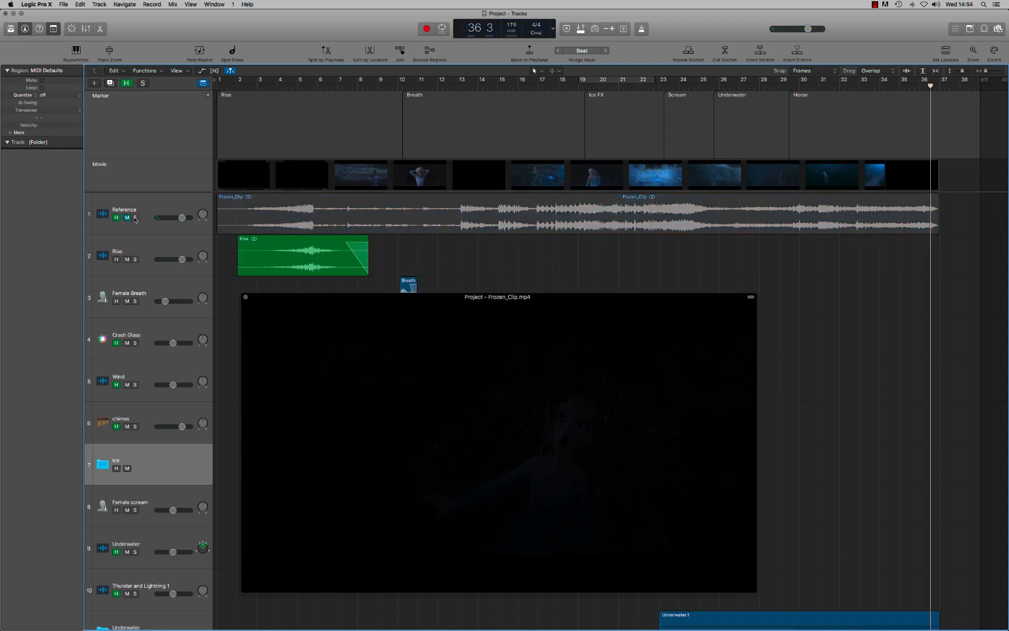
pyautogui.click(127, 83)
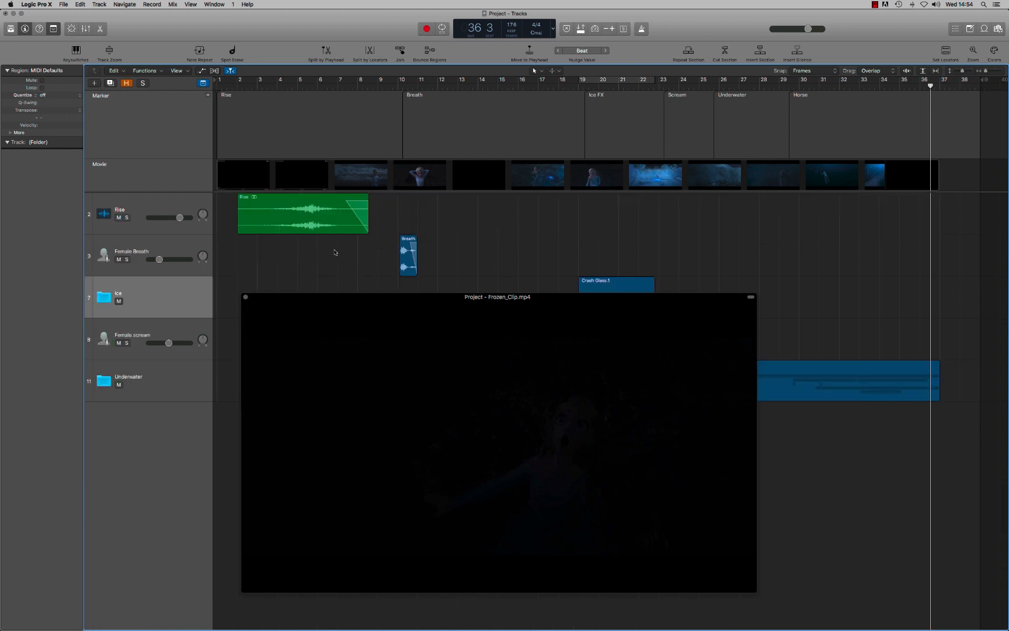
# Move the Frozen_Clip.mp4 movie window off the arrangement and return the playhead to bar 1.
pyautogui.moveTo(415, 302); pyautogui.dragTo(418, 318)
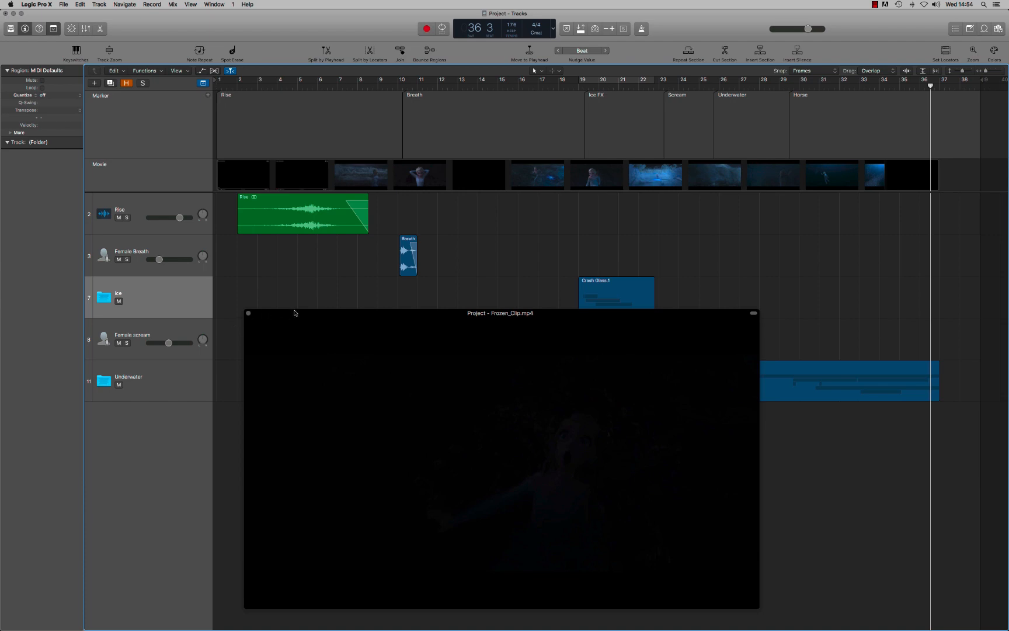
pyautogui.moveTo(296, 313); pyautogui.dragTo(0, 429)
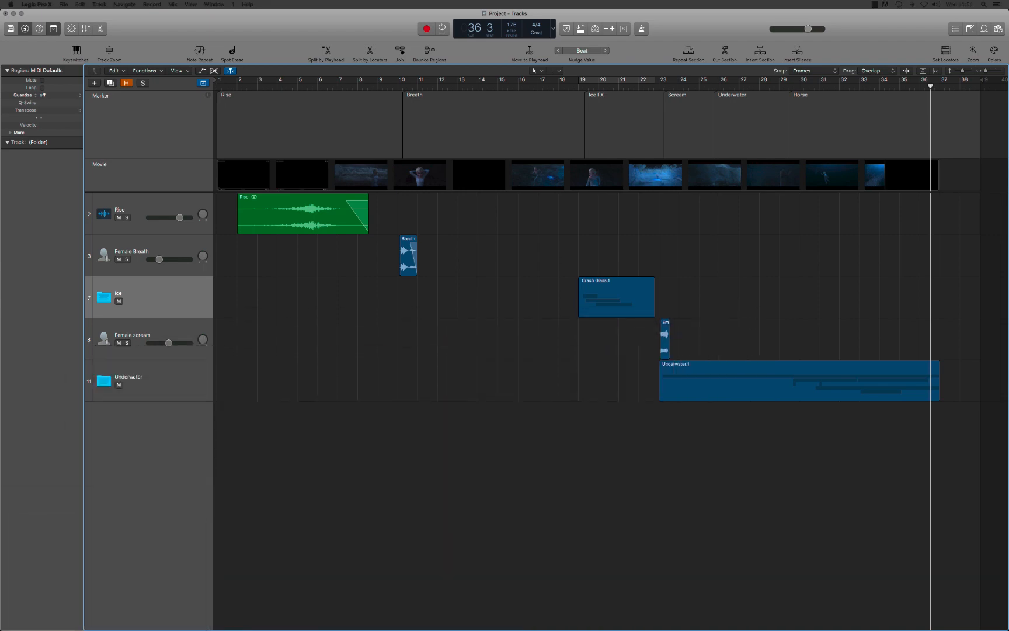
pyautogui.press('Return')
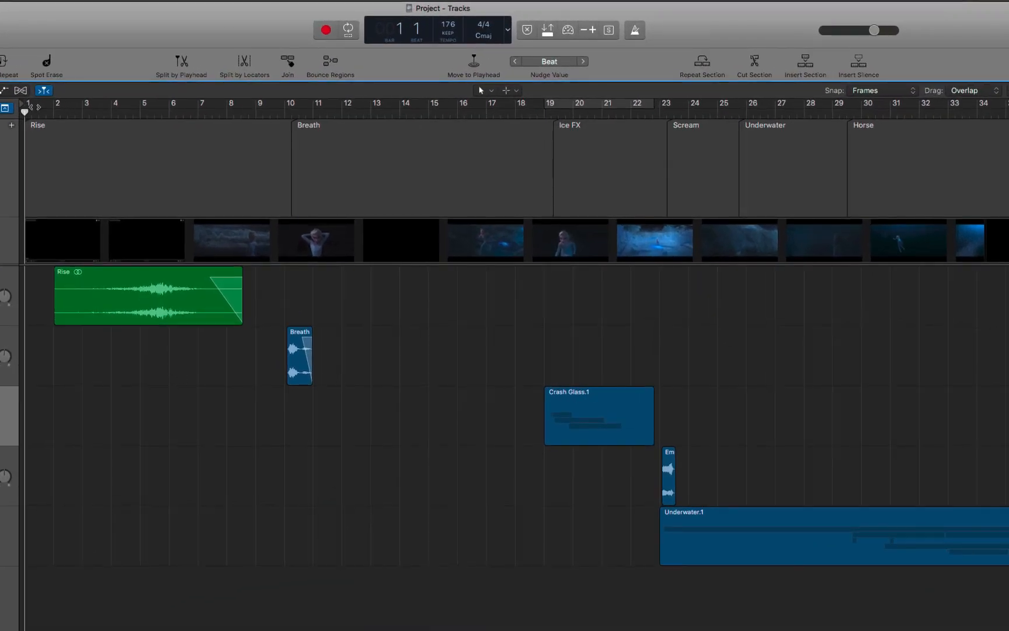
# Go through the Rise, Breath, Ice FX, Scream, Underwater and Horse markers, selecting them one by one.
pyautogui.click(77, 147)
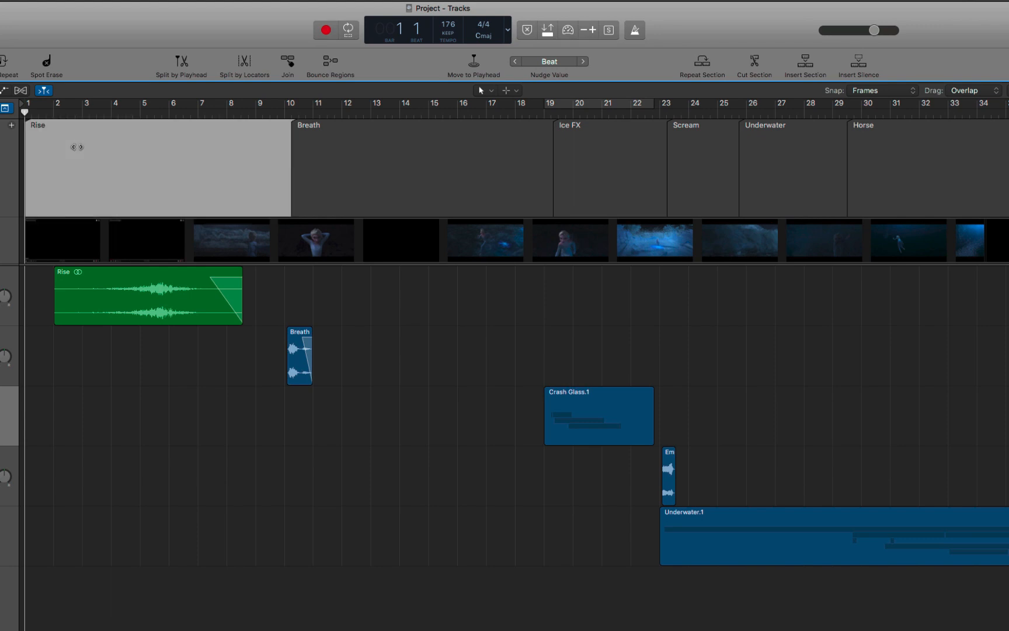
pyautogui.click(437, 157)
pyautogui.click(621, 168)
pyautogui.click(706, 169)
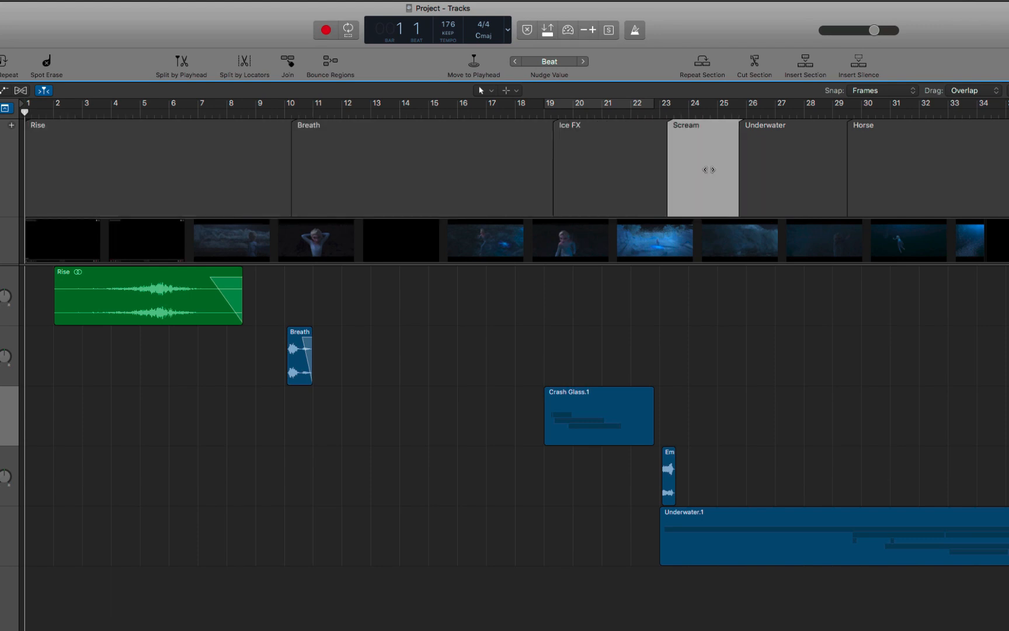
pyautogui.click(841, 170)
pyautogui.click(905, 169)
pyautogui.click(59, 174)
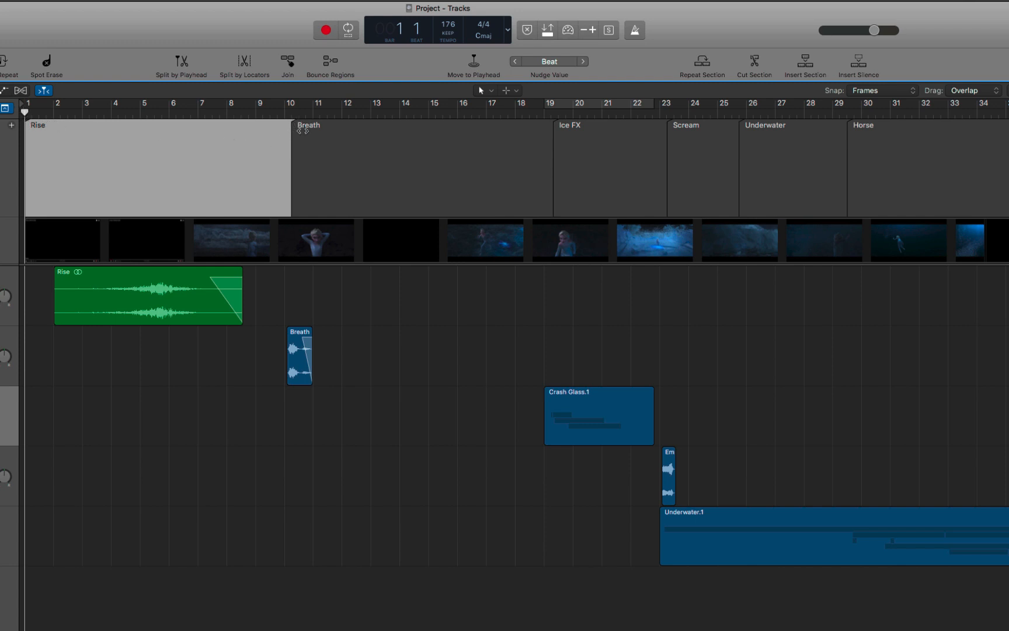
pyautogui.click(368, 176)
pyautogui.click(629, 168)
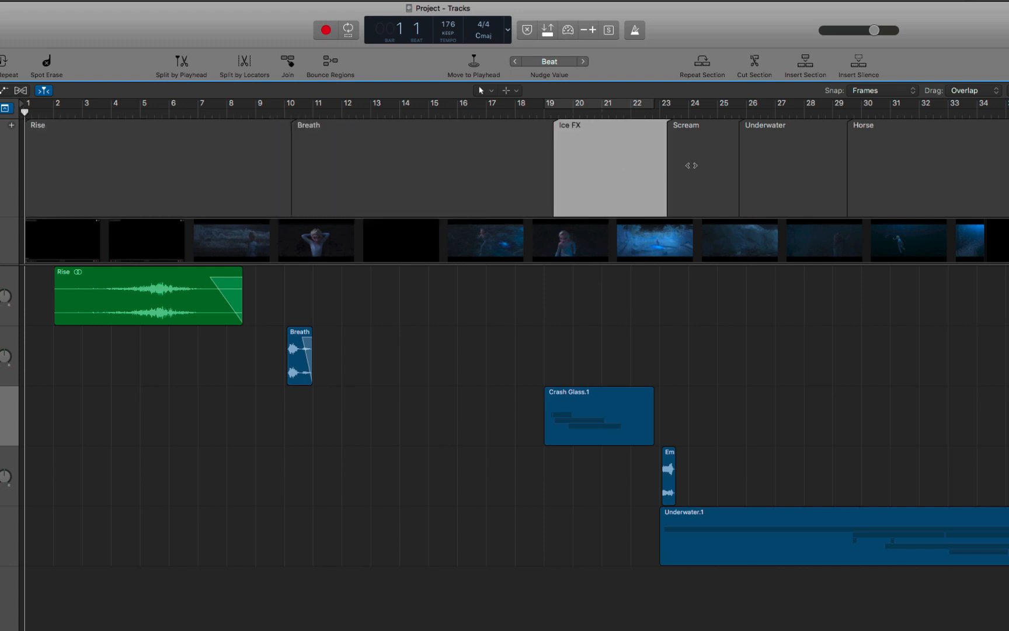
pyautogui.click(690, 166)
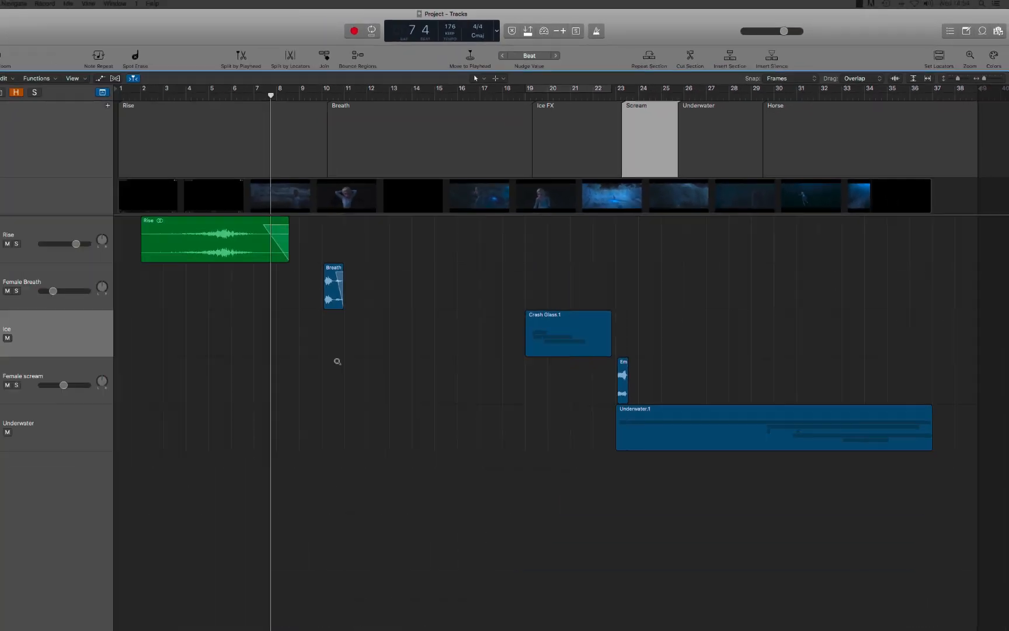
# Examine how the Breath Female region lines up with the Breath marker and the movie frames.
pyautogui.scroll(8, 412, 320)
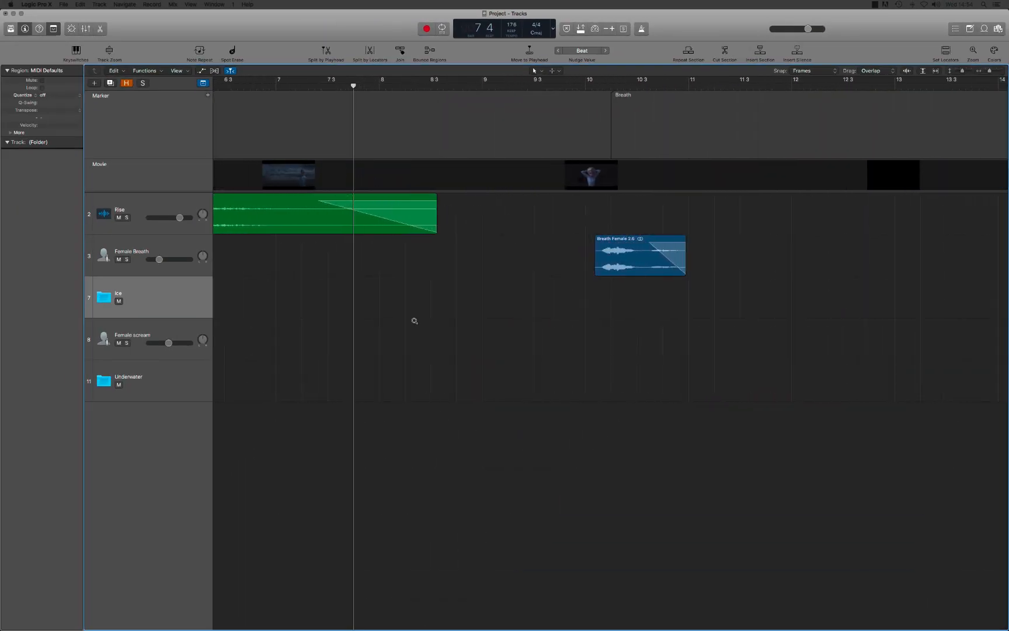
pyautogui.moveTo(619, 263); pyautogui.dragTo(619, 262)
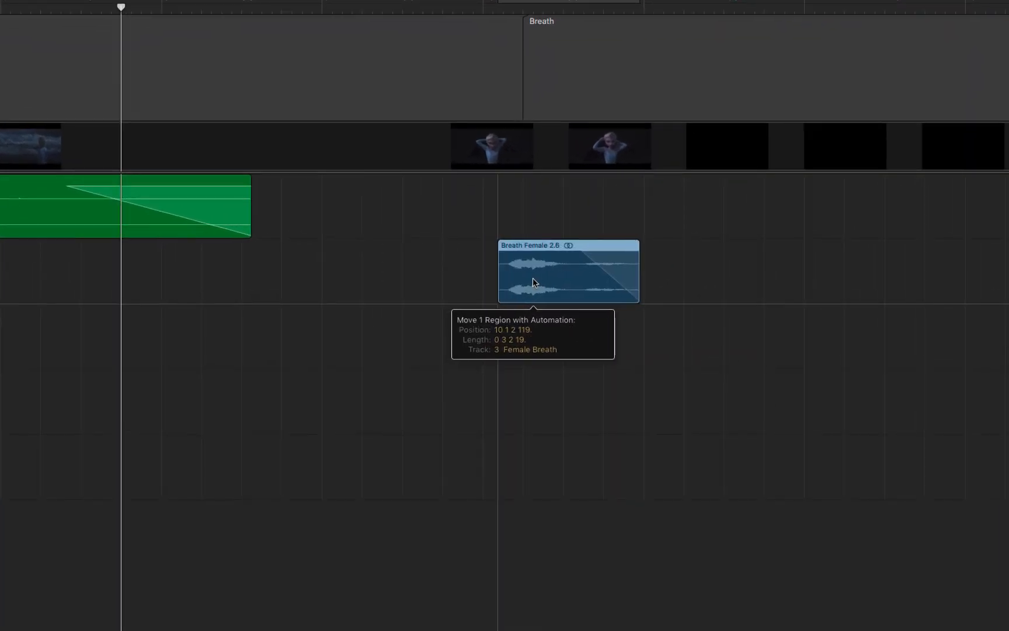
pyautogui.moveTo(533, 282); pyautogui.dragTo(532, 282)
pyautogui.scroll(-4, 451, 301)
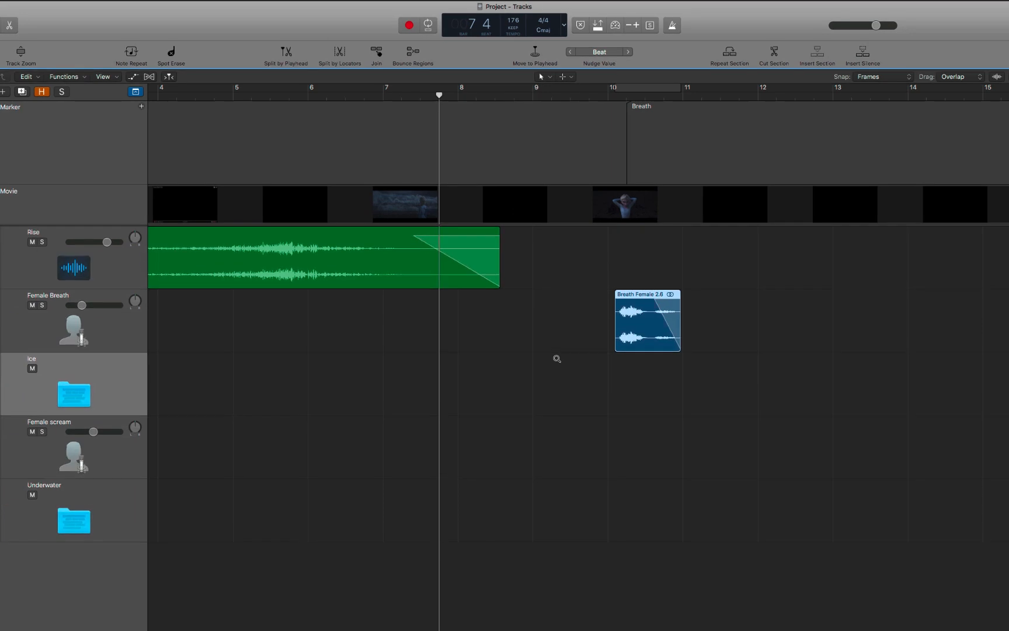
pyautogui.keyDown('ctrl'); pyautogui.keyDown('alt'); pyautogui.click(558, 359); pyautogui.keyUp('alt'); pyautogui.keyUp('ctrl')
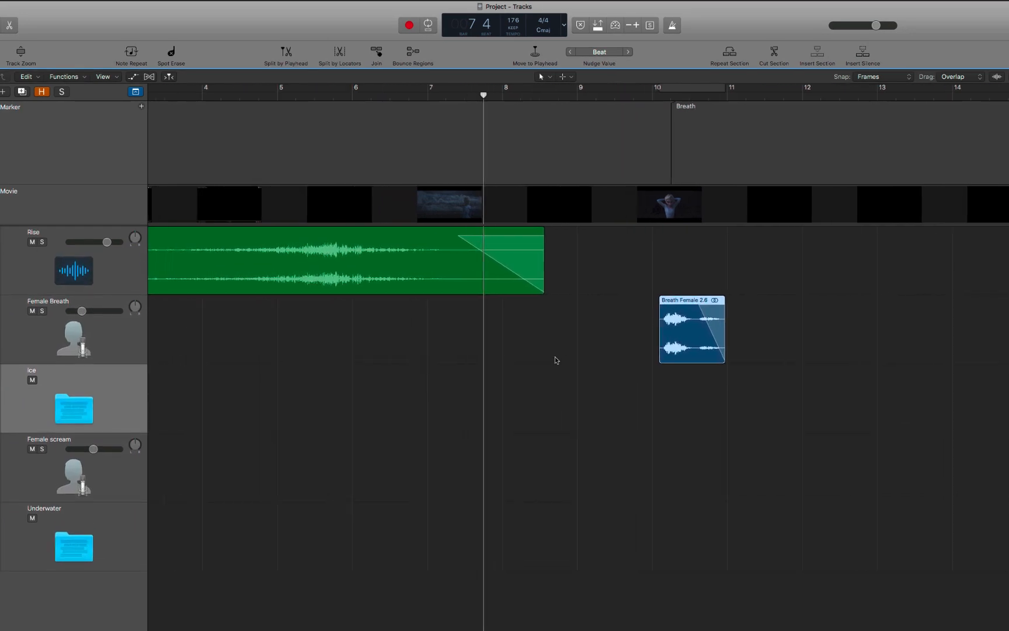
pyautogui.scroll(-6, 556, 358)
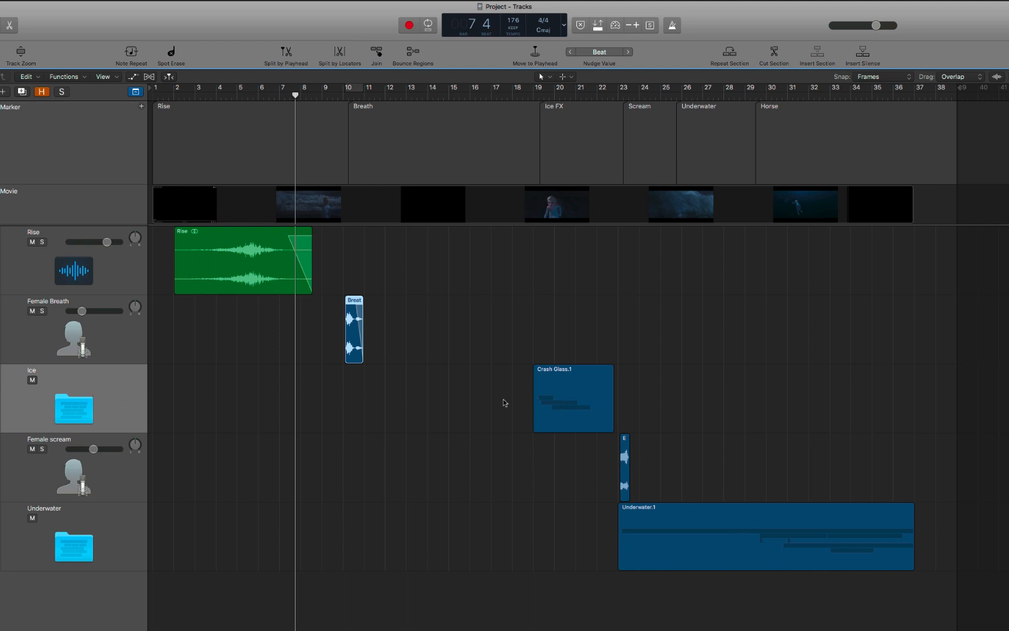
# Open the Crash Glass.1 folder on the Ice track, inspect its Crash Glass, Wind and chimes regions, and return to the main arrangement.
pyautogui.click(565, 393)
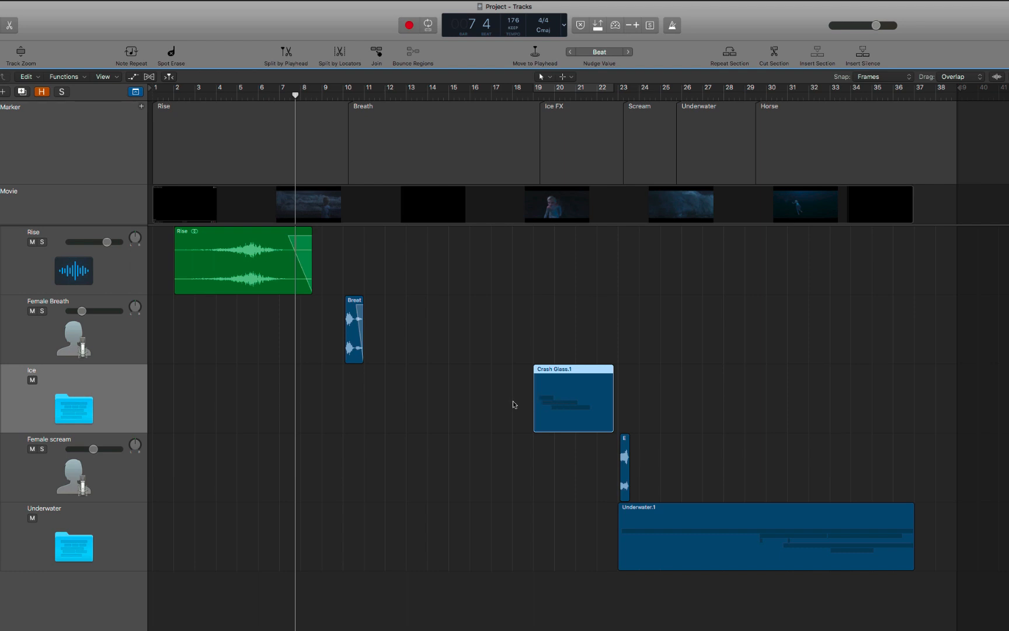
pyautogui.doubleClick(557, 394)
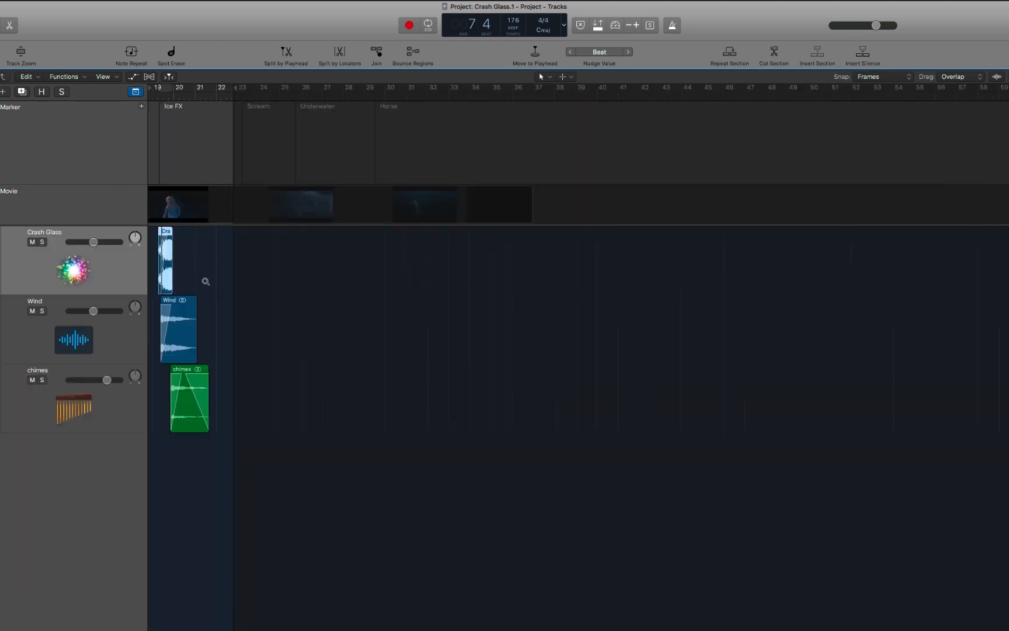
pyautogui.scroll(10, 206, 282)
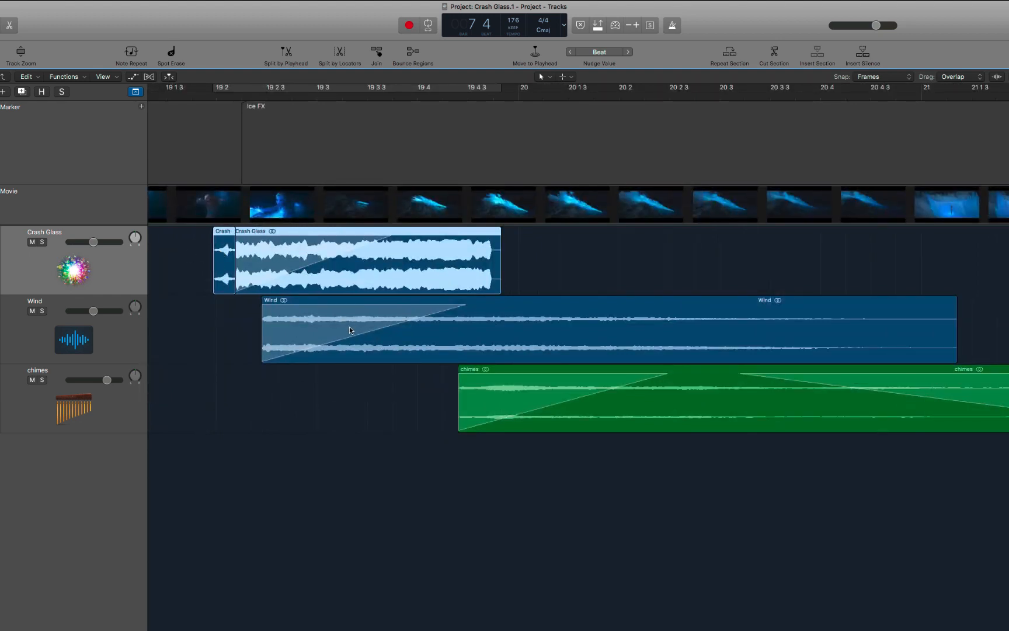
pyautogui.press('super+Left')
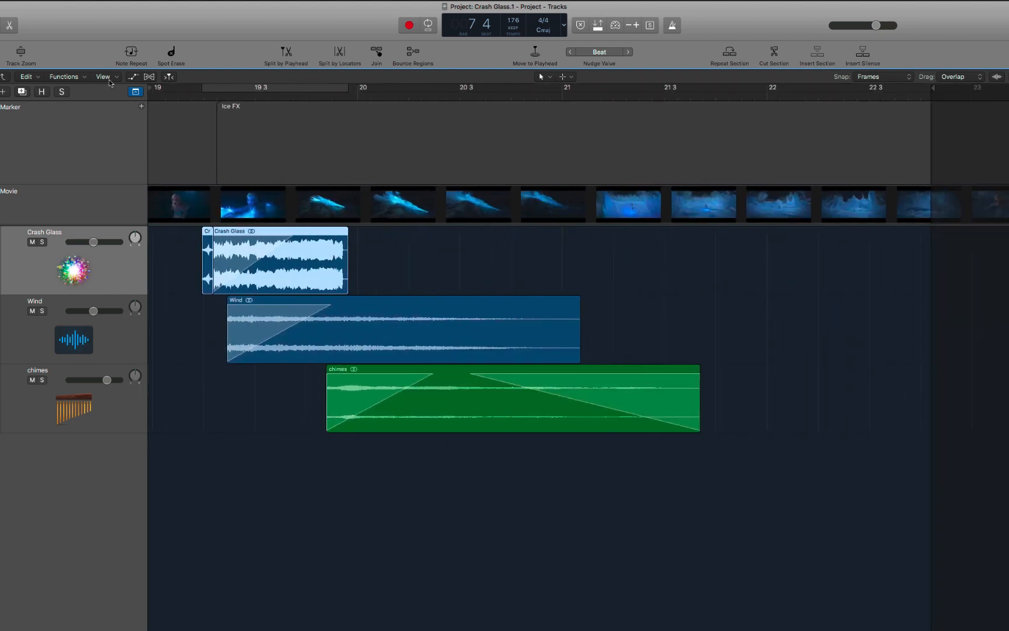
pyautogui.click(4, 76)
pyautogui.scroll(-5, 450, 387)
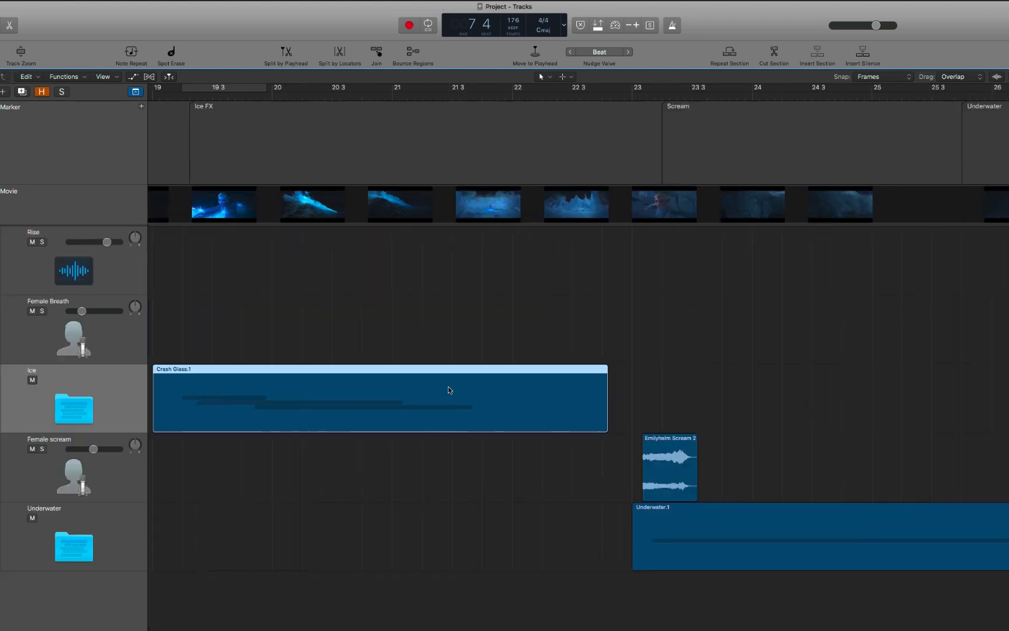
pyautogui.scroll(-5, 449, 387)
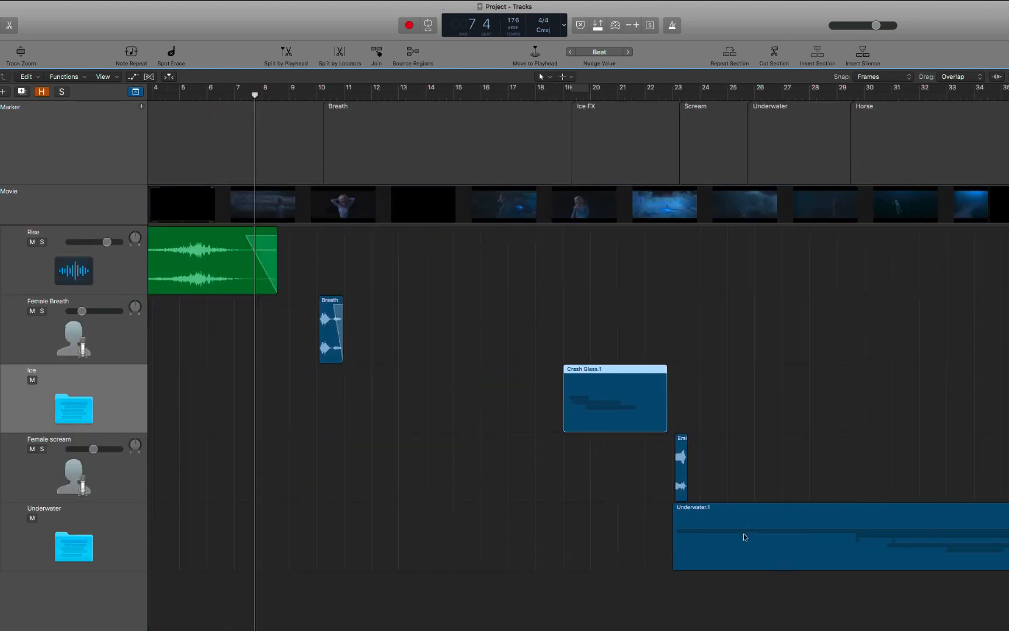
# Solo the Rise region and play it from its start.
pyautogui.hscroll(-5, 302, 394)
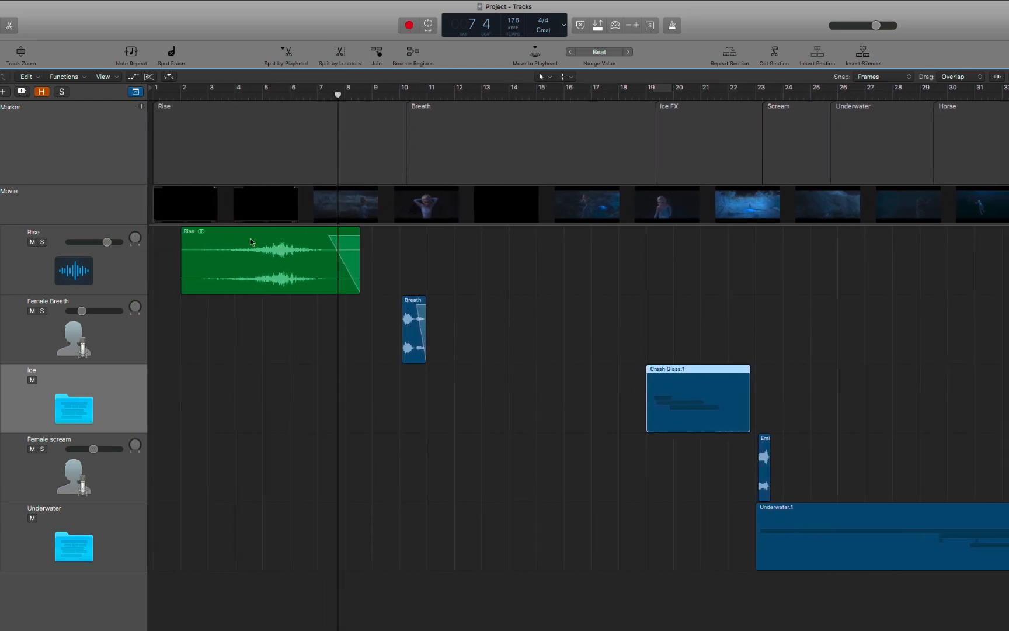
pyautogui.click(250, 264)
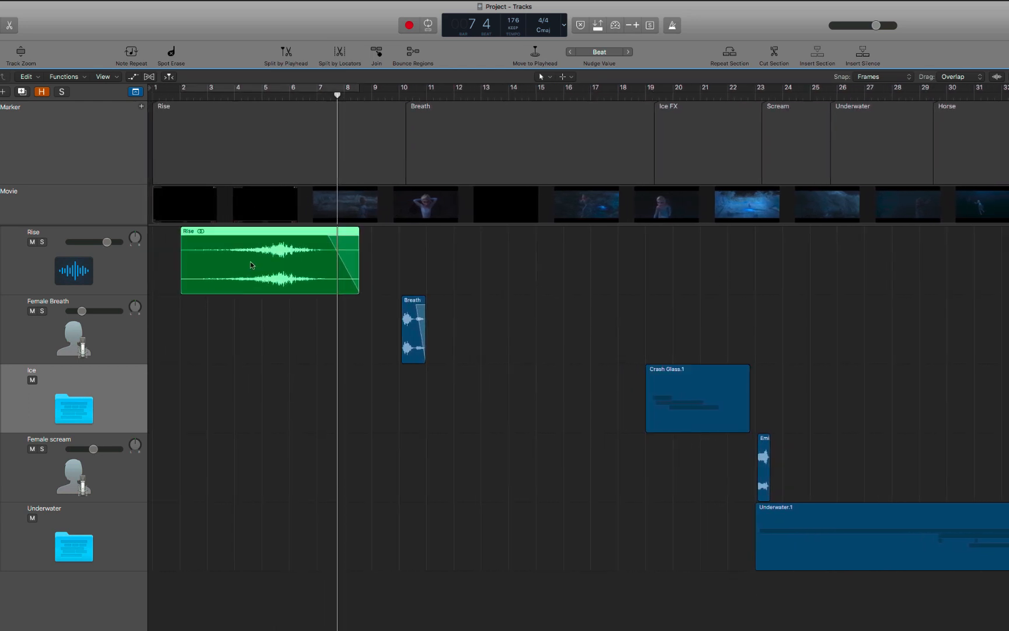
pyautogui.hotkey('ctrl', 's')
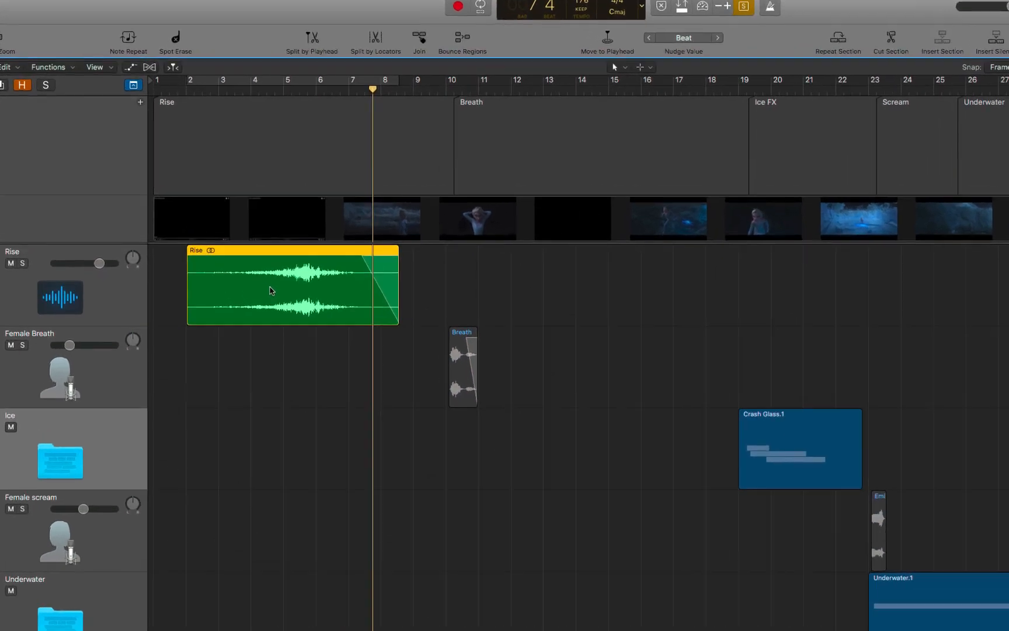
pyautogui.hotkey('shift', 'space')
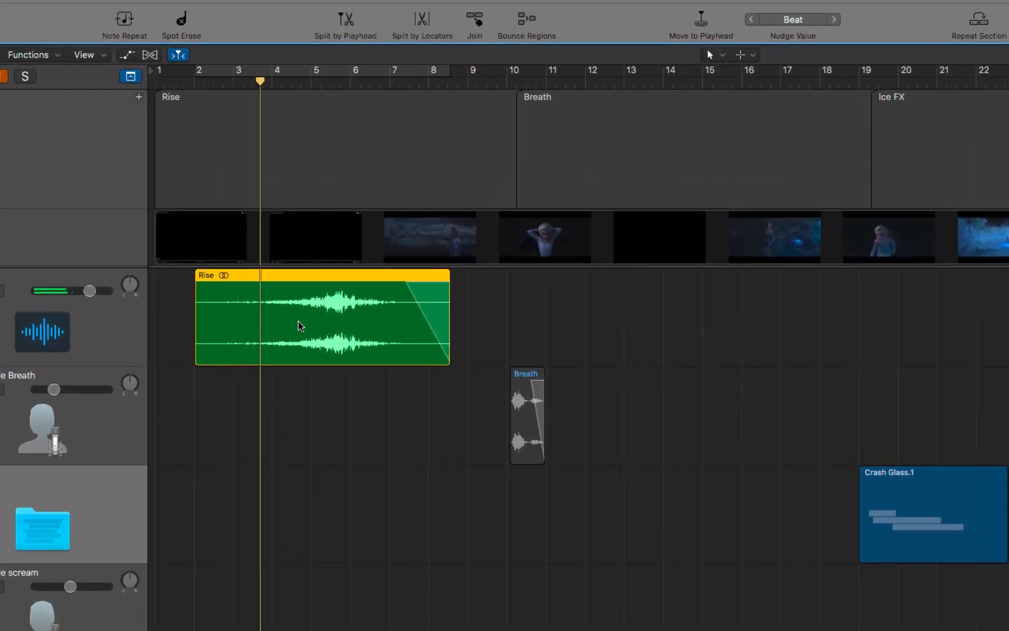
pyautogui.hscroll(1, 299, 322)
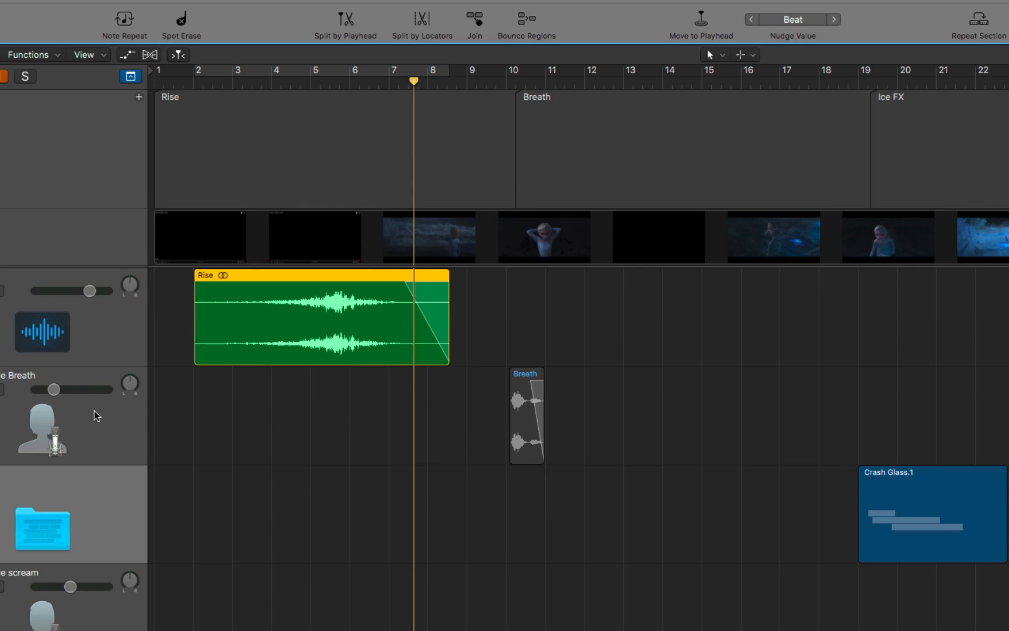
# Audition the Breath region on the Female Breath track in solo.
pyautogui.click(529, 415)
pyautogui.hotkey('shift', 'Return')
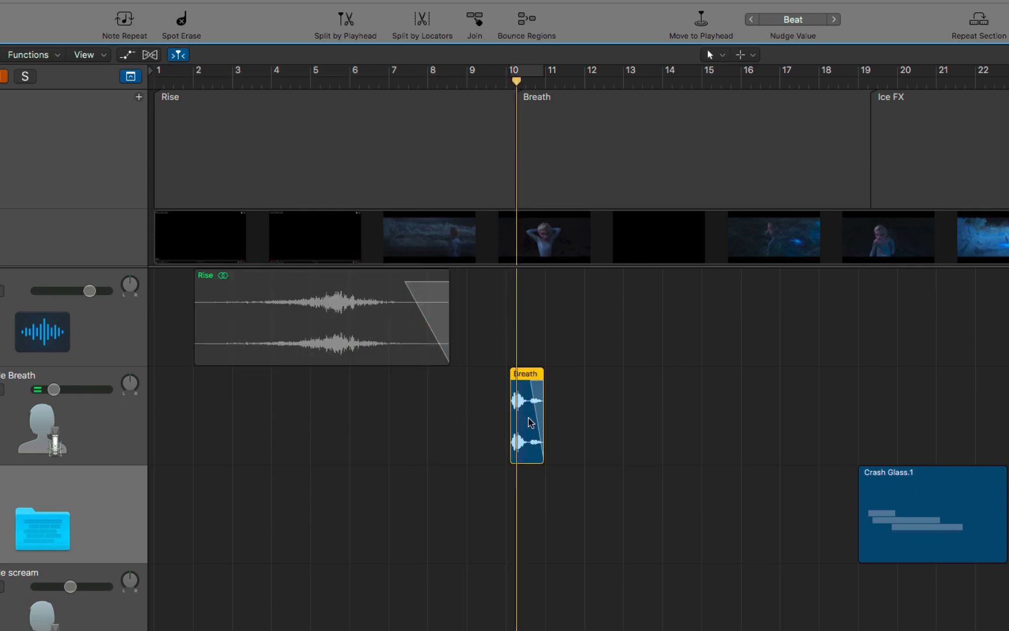
pyautogui.press('space')
pyautogui.scroll(3, 494, 417)
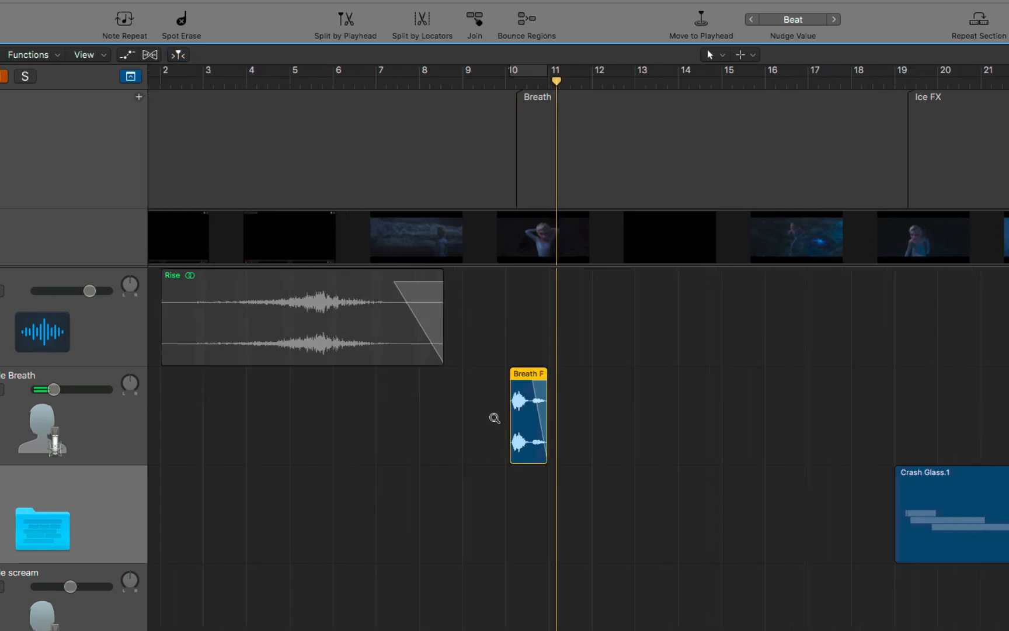
# Open the Pitch Shifter on the Female Breath track, inspect its semitone, cents and mix settings, and close it.
pyautogui.scroll(1, 472, 411)
pyautogui.scroll(3, 472, 411)
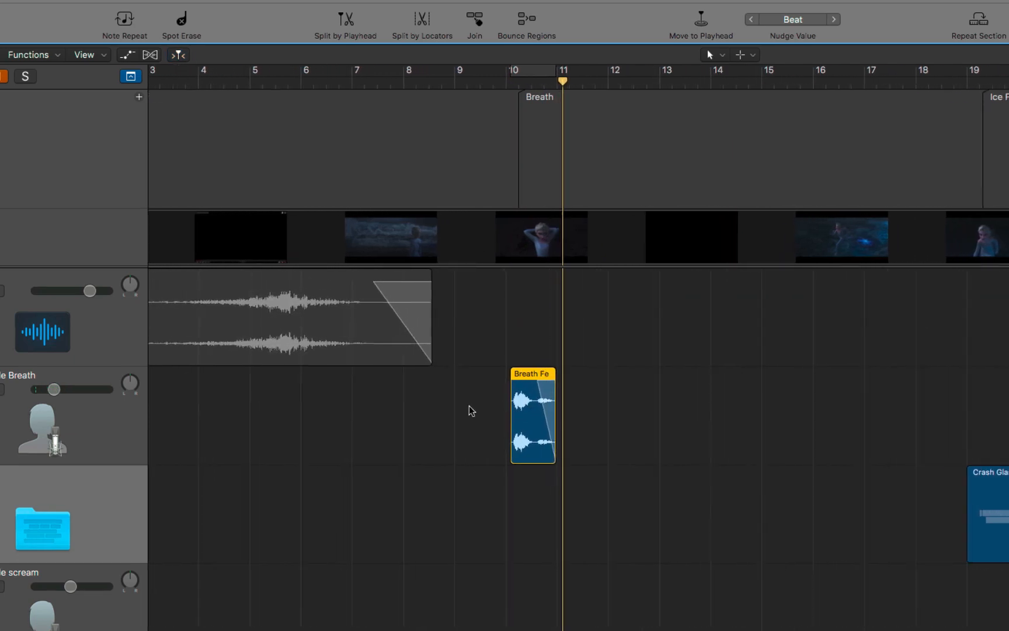
pyautogui.click(85, 420)
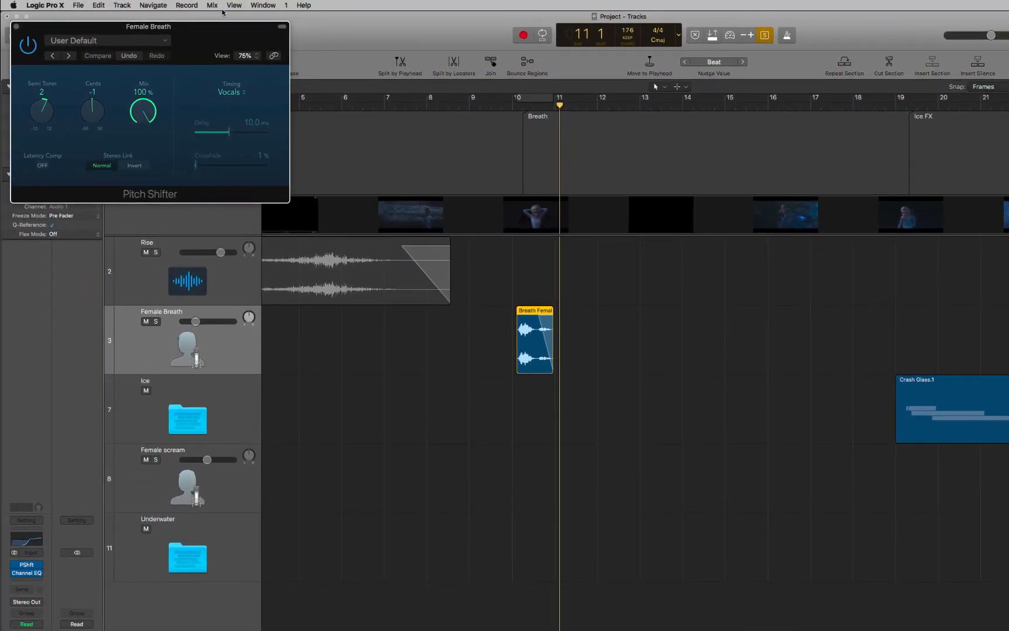
pyautogui.moveTo(220, 30); pyautogui.dragTo(708, 450)
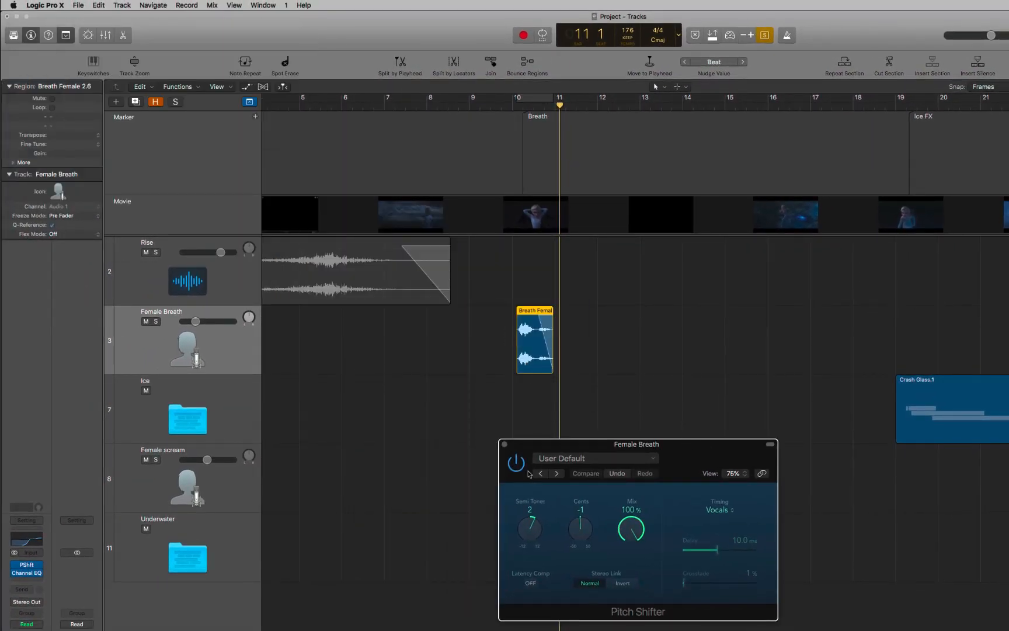
pyautogui.click(505, 445)
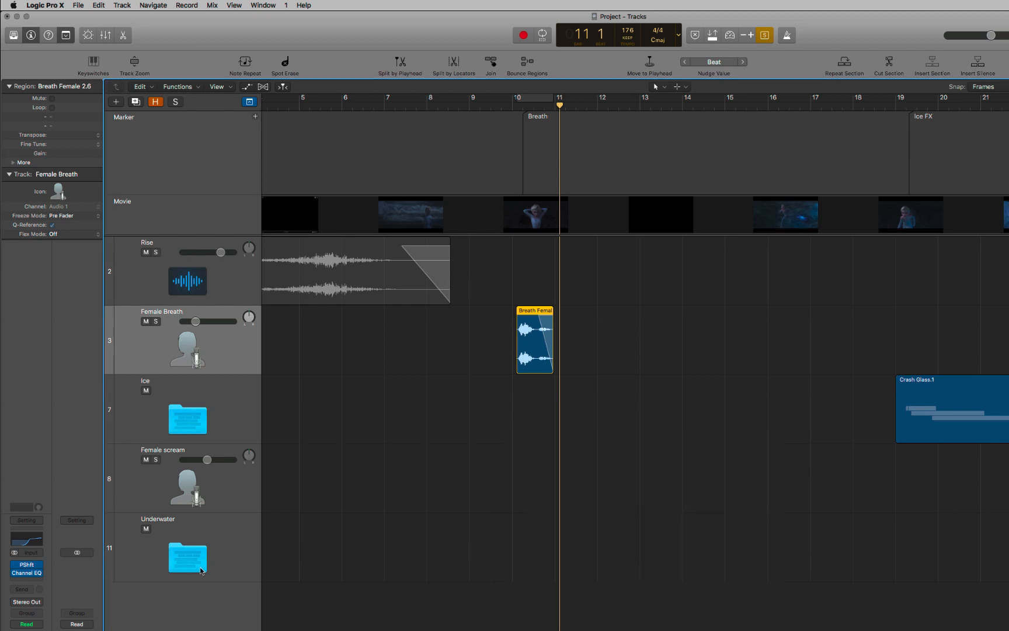
# Open the Channel EQ on the Female Breath track, examine its low-cut and high-frequency curve, and close it.
pyautogui.click(27, 543)
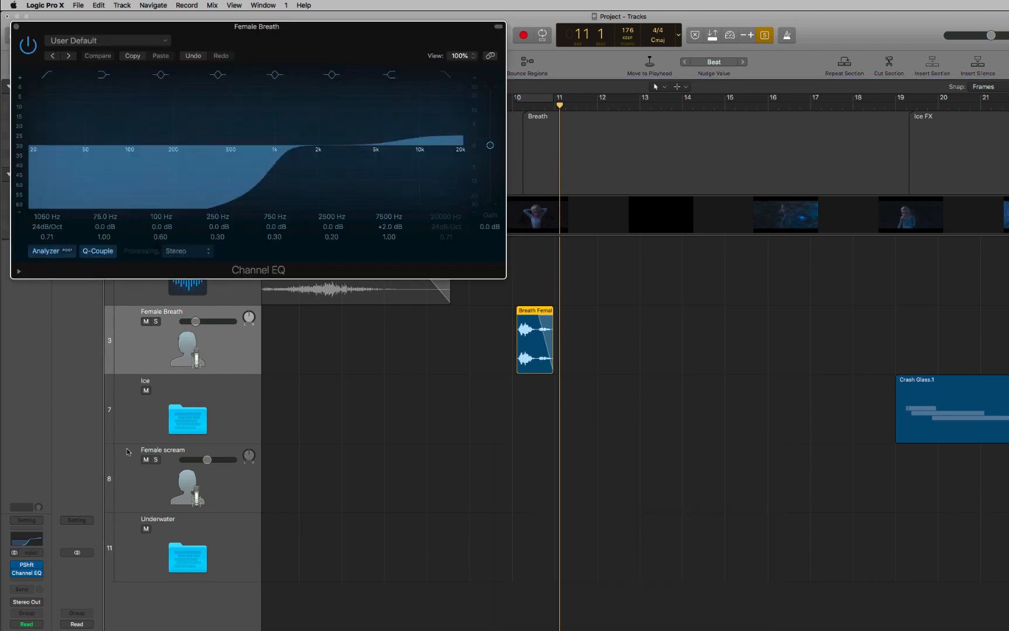
pyautogui.moveTo(325, 31); pyautogui.dragTo(584, 407)
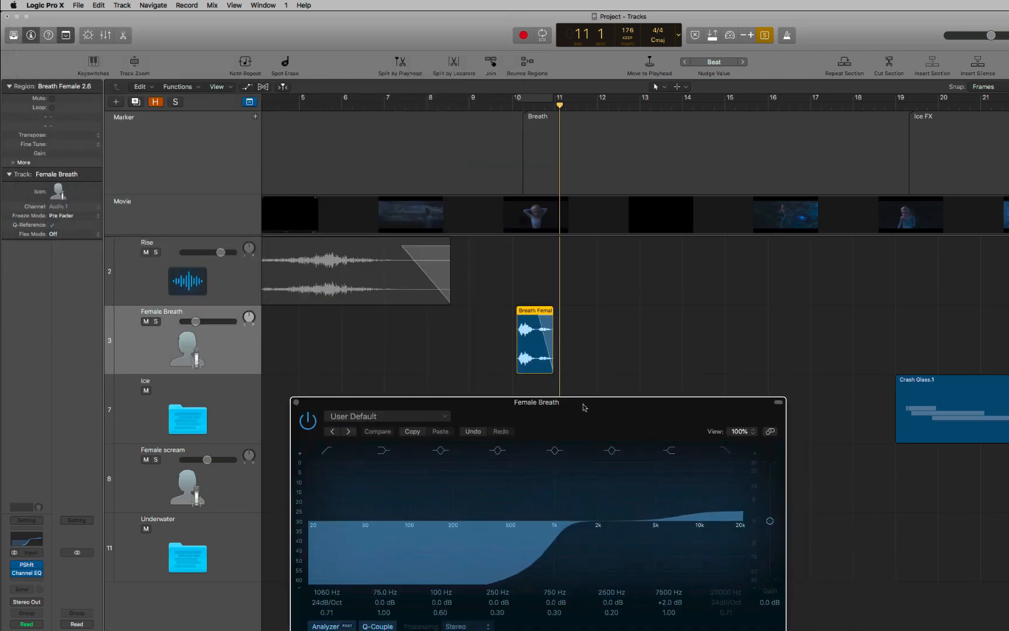
pyautogui.click(297, 402)
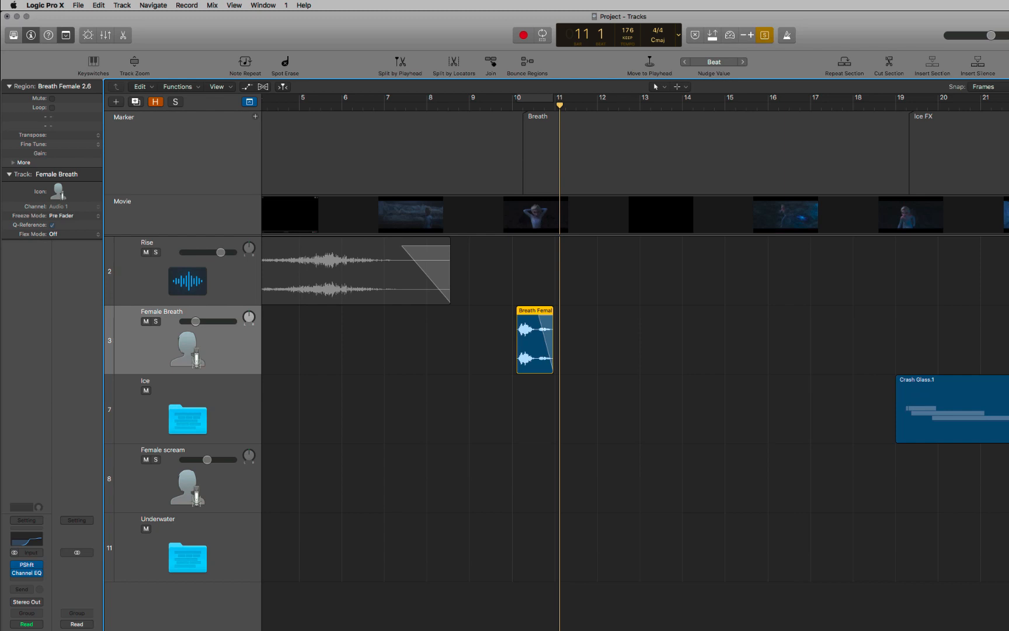
# Bring the Frozen_Clip.mp4 movie window into view, shrink it and place it below the Female Breath region.
pyautogui.moveTo(900, 628); pyautogui.dragTo(842, 414)
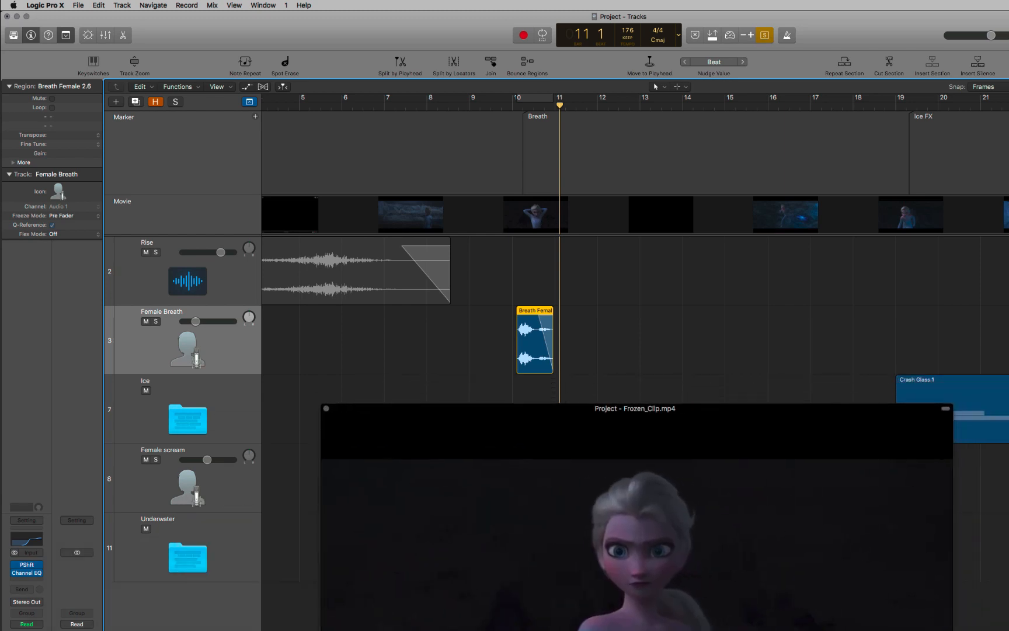
pyautogui.moveTo(953, 630); pyautogui.dragTo(800, 606)
pyautogui.moveTo(575, 411); pyautogui.dragTo(616, 484)
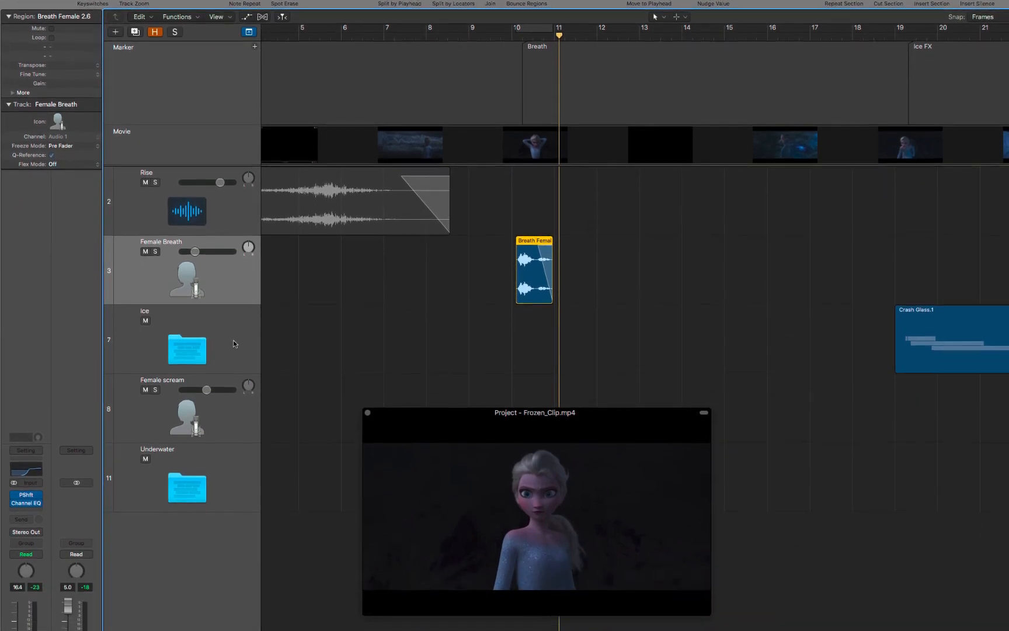
# Select the Ice track and scrub the playhead over the Ice FX marker to compare it with the movie picture.
pyautogui.click(234, 414)
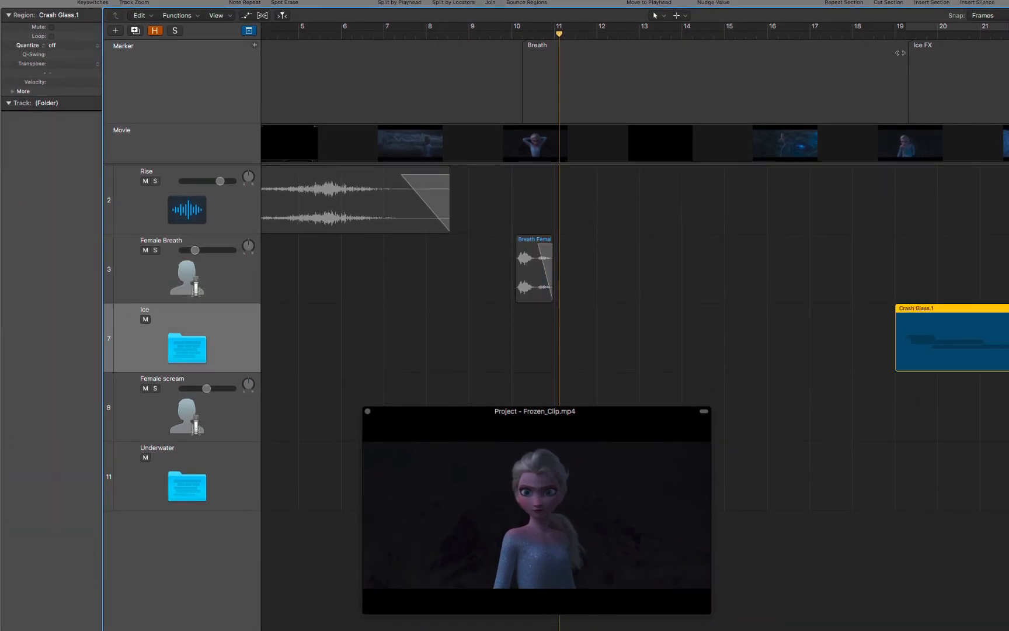
pyautogui.moveTo(903, 37); pyautogui.dragTo(912, 35)
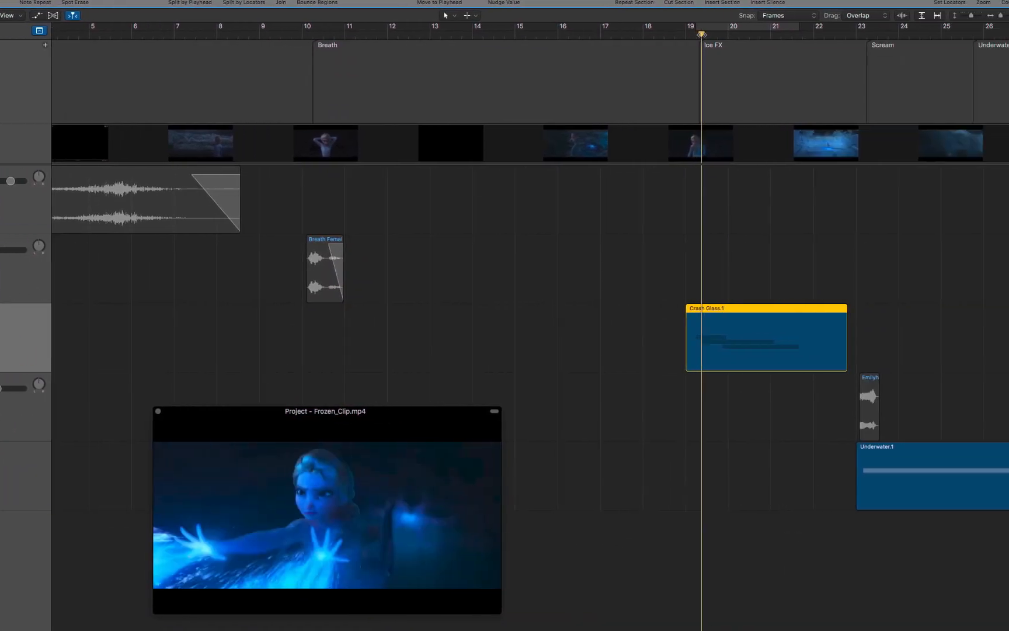
pyautogui.moveTo(701, 35); pyautogui.dragTo(701, 95)
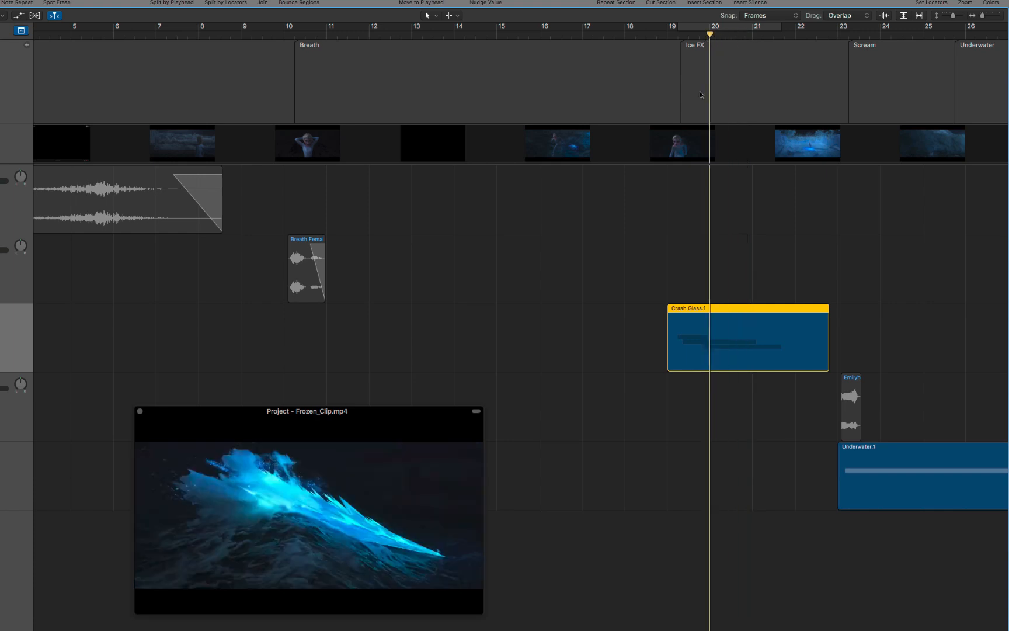
# Play the Crash Glass.1 folder region on the Ice track against the movie.
pyautogui.click(649, 345)
pyautogui.click(704, 331)
pyautogui.press('space')
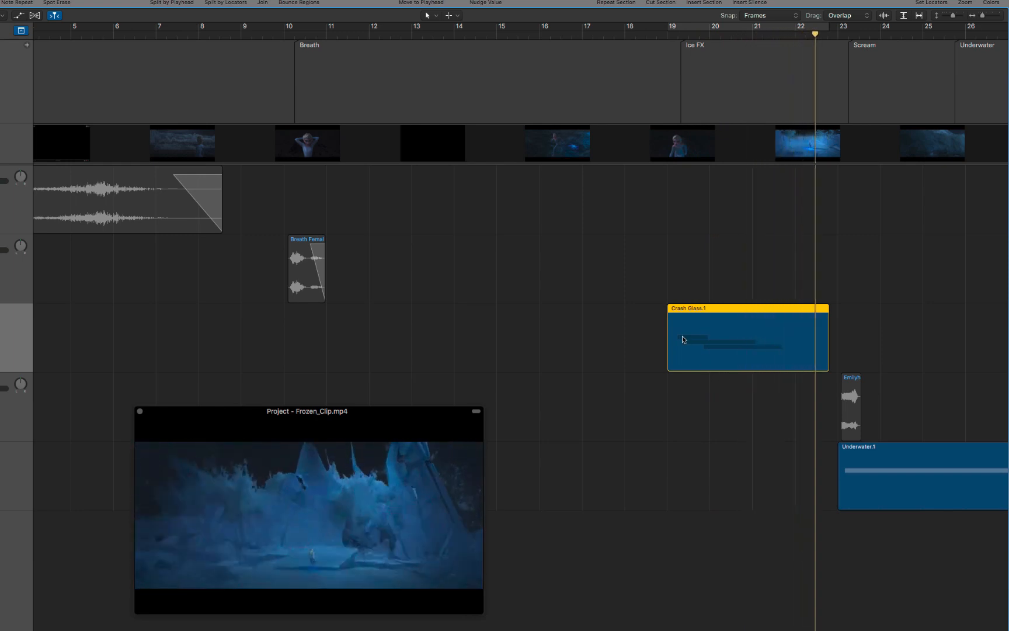
pyautogui.press('space')
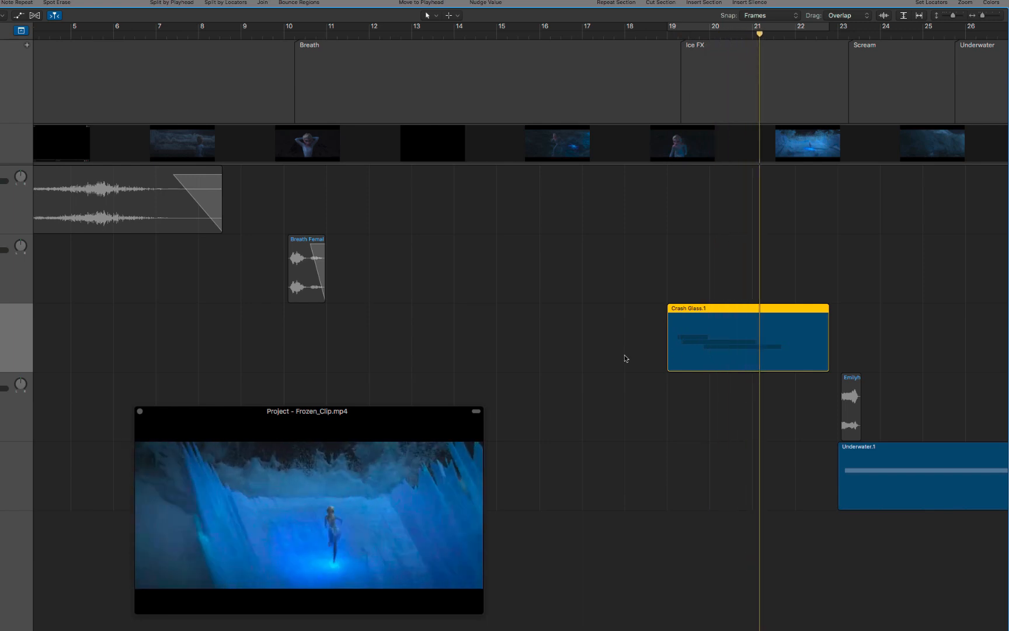
# Open the Crash Glass.1 folder and audition the short first glass region from its start.
pyautogui.doubleClick(716, 352)
pyautogui.scroll(5, 34, 236)
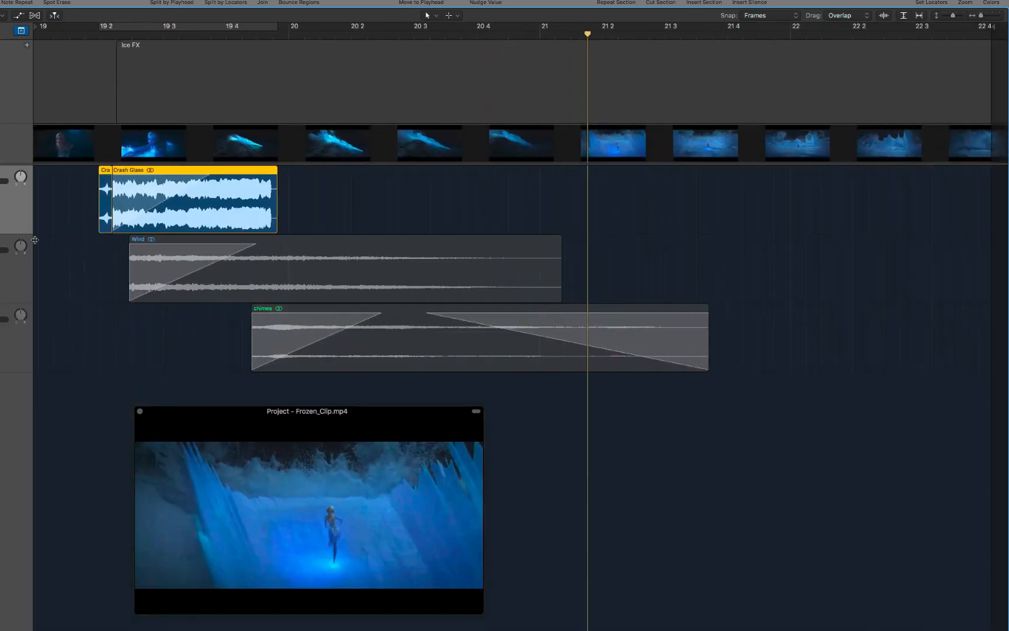
pyautogui.click(77, 196)
pyautogui.click(107, 196)
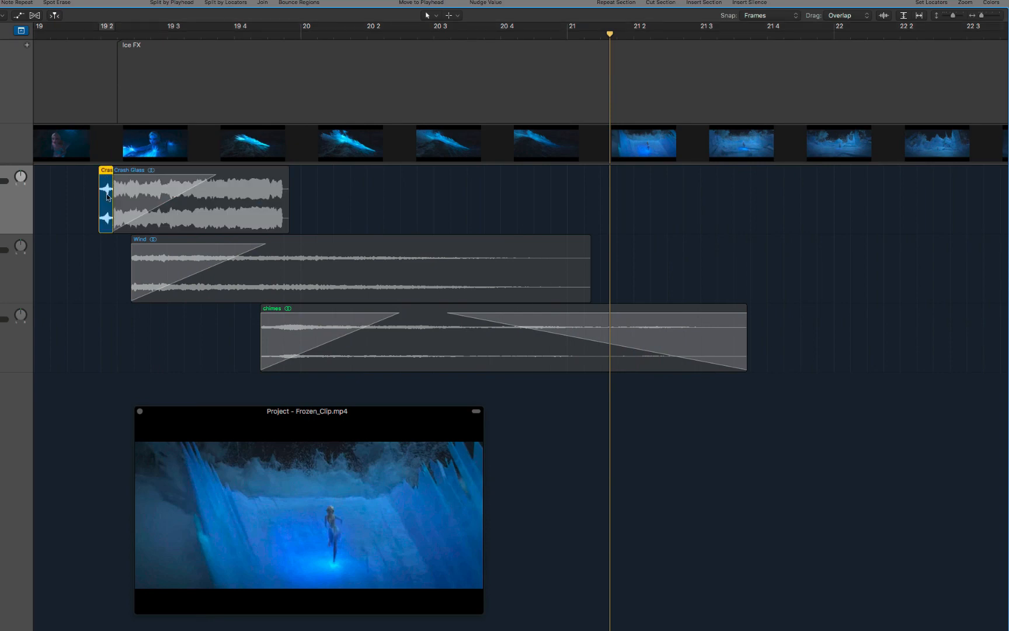
pyautogui.hotkey('shift', 'space')
pyautogui.hotkey('shift', 'space')
pyautogui.hotkey('shift', 'space')
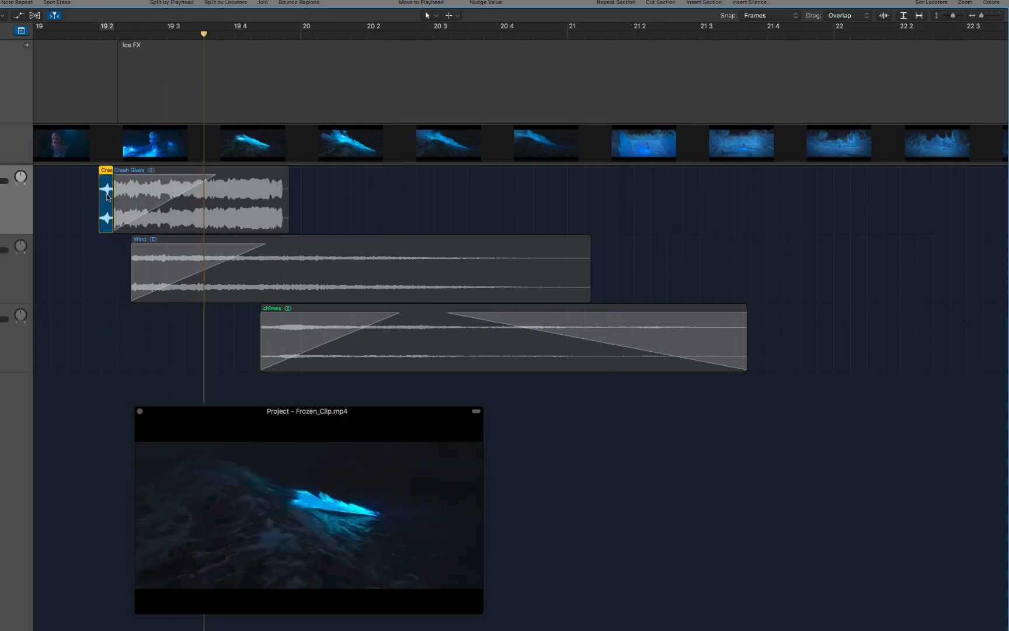
# Select the longer Crash Glass region and play and scrub through it against the ice shot in the movie.
pyautogui.click(169, 205)
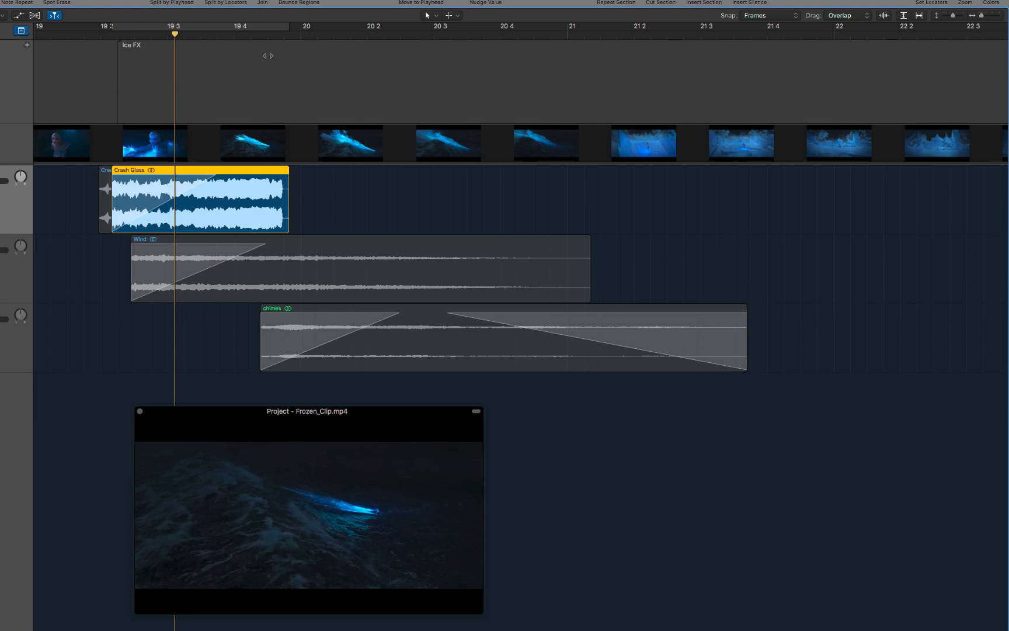
pyautogui.moveTo(270, 36); pyautogui.dragTo(179, 34)
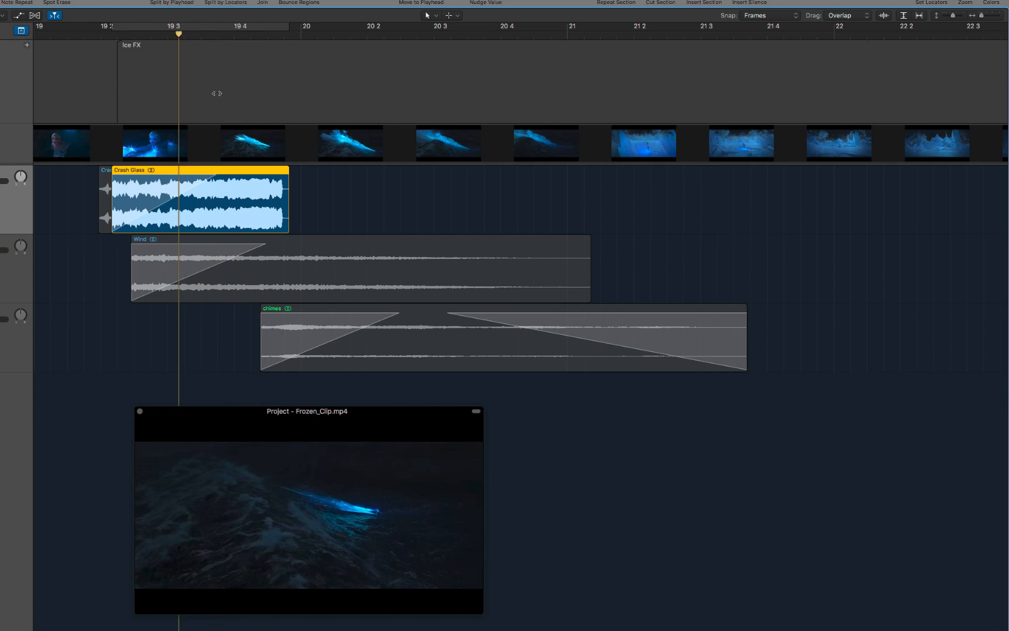
pyautogui.press('space')
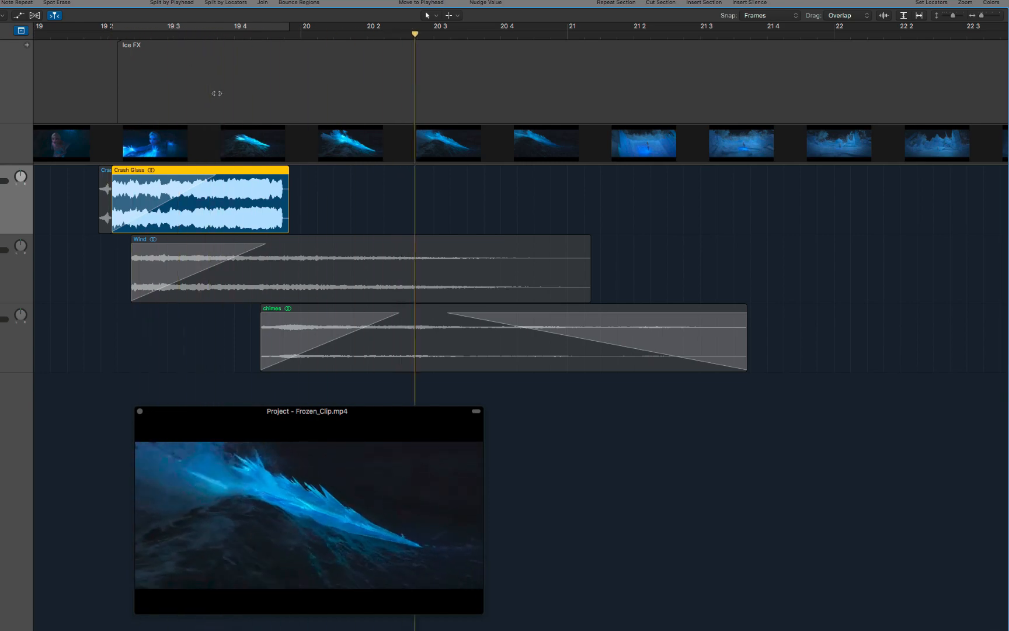
pyautogui.press('space')
pyautogui.press('space')
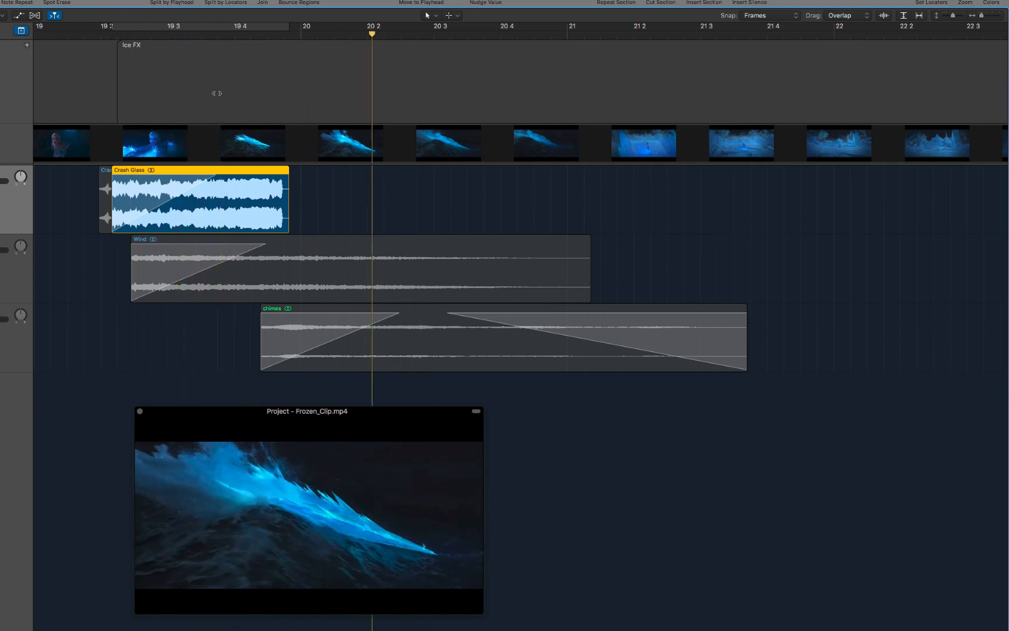
pyautogui.press('space')
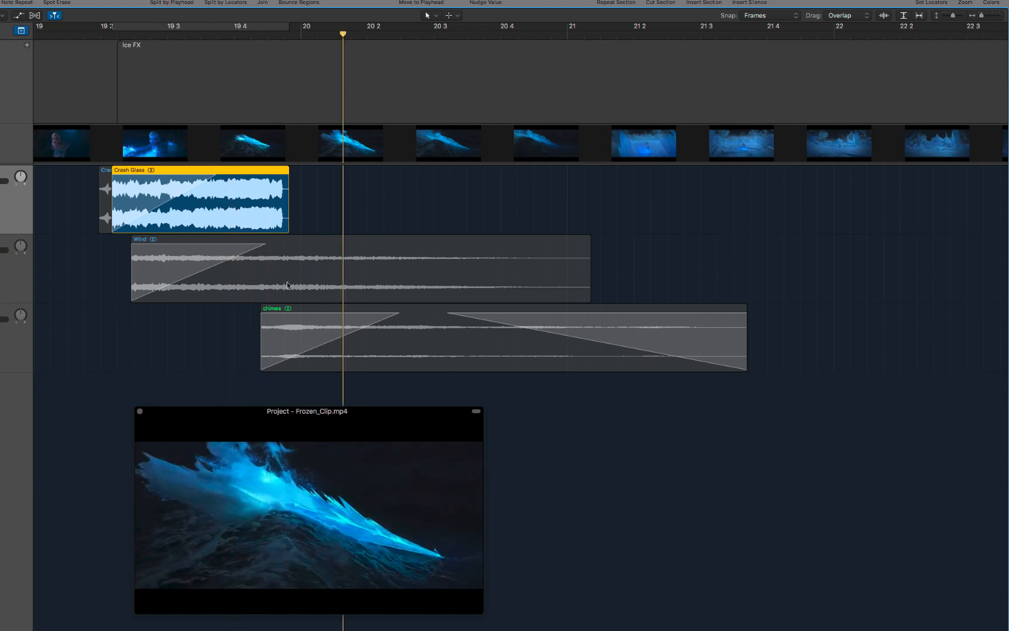
pyautogui.moveTo(294, 513)
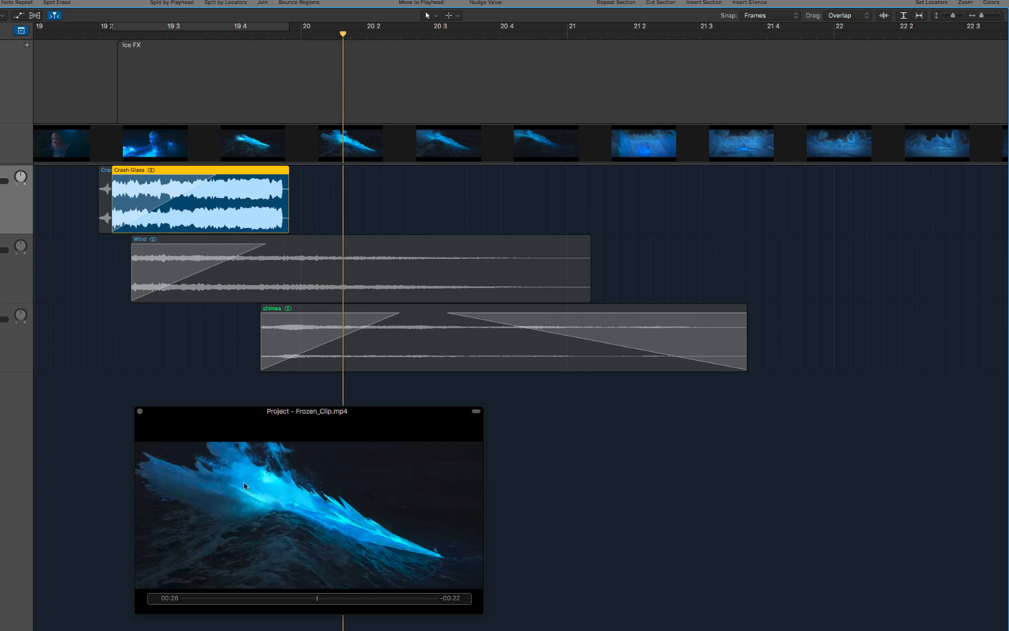
pyautogui.click(251, 34)
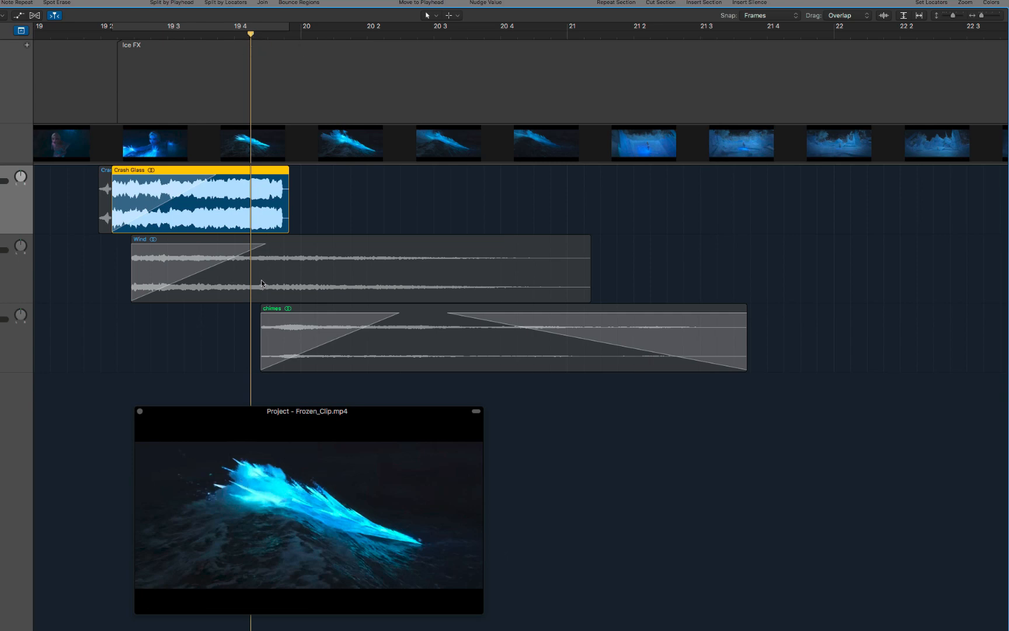
# Select the Wind track and audition its region in solo from the start.
pyautogui.click(2, 284)
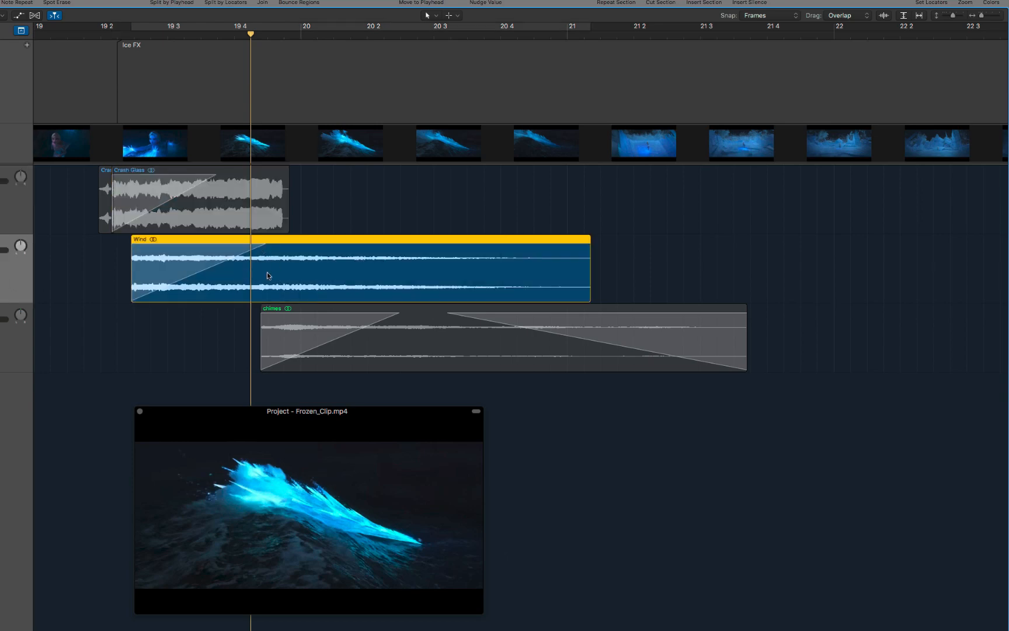
pyautogui.hotkey('shift', 'space')
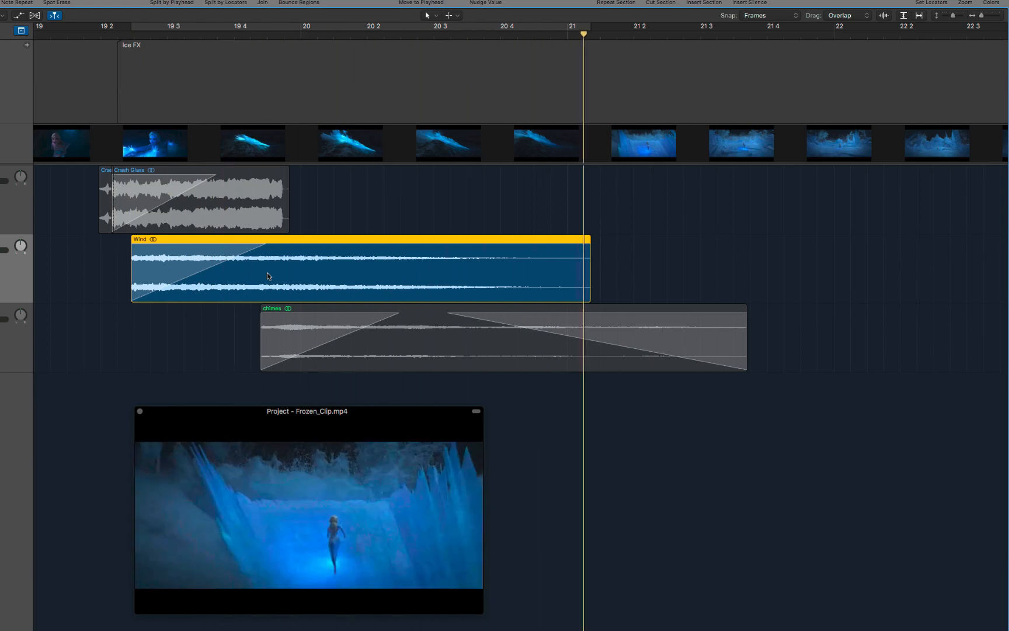
pyautogui.hotkey('shift', 'space')
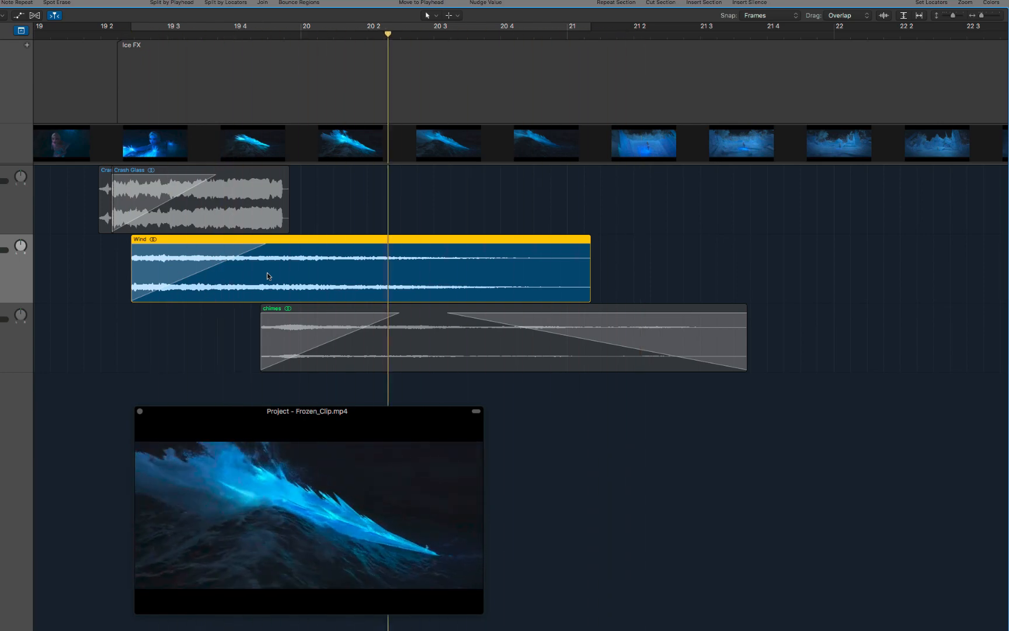
pyautogui.press('space')
# Audition the chimes region in solo from its start, turn solo off and return to the main arrangement.
pyautogui.click(11, 343)
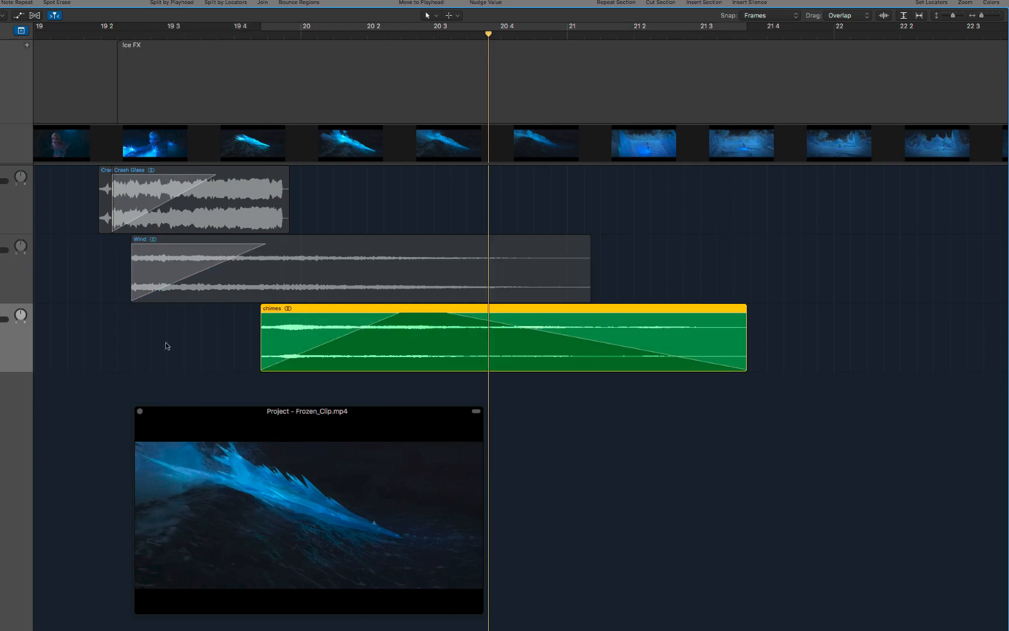
pyautogui.hotkey('shift', 'space')
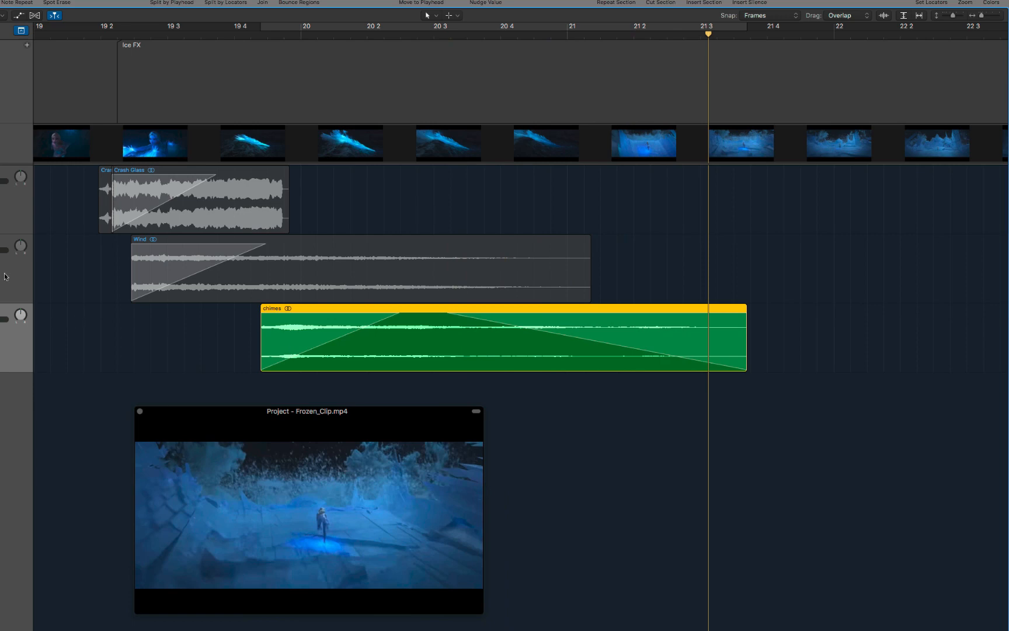
pyautogui.click(176, 309)
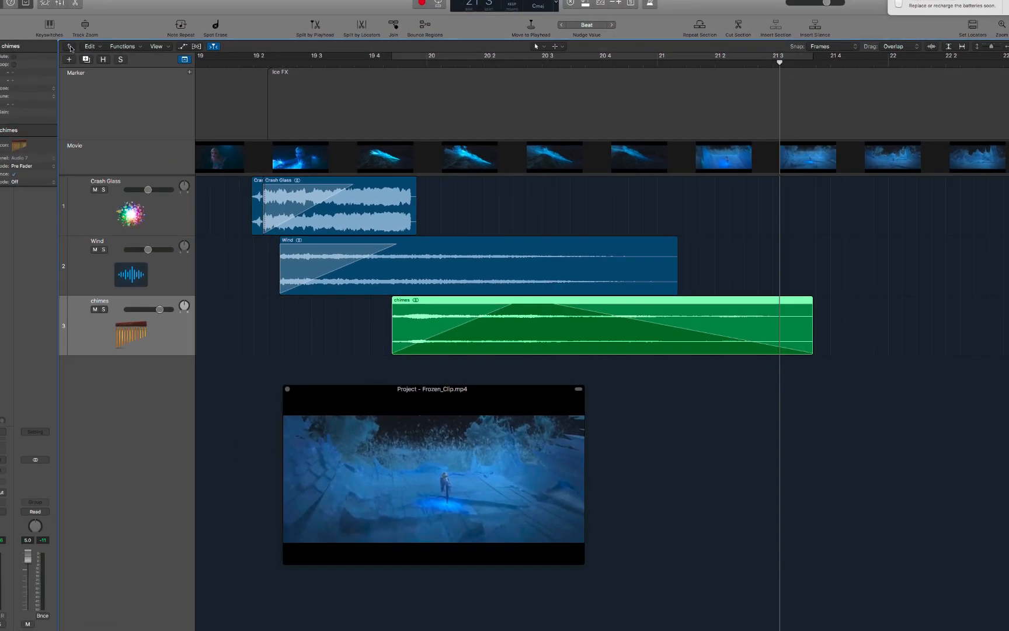
pyautogui.click(70, 47)
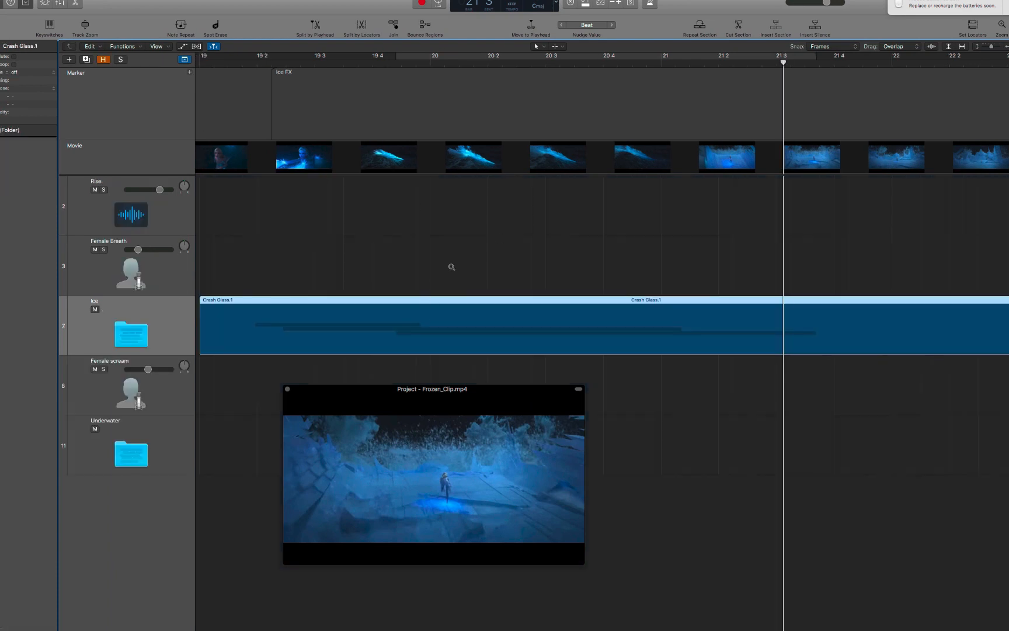
# Select the scream region on the Female scream track at the Scream marker and solo it.
pyautogui.scroll(-10, 451, 267)
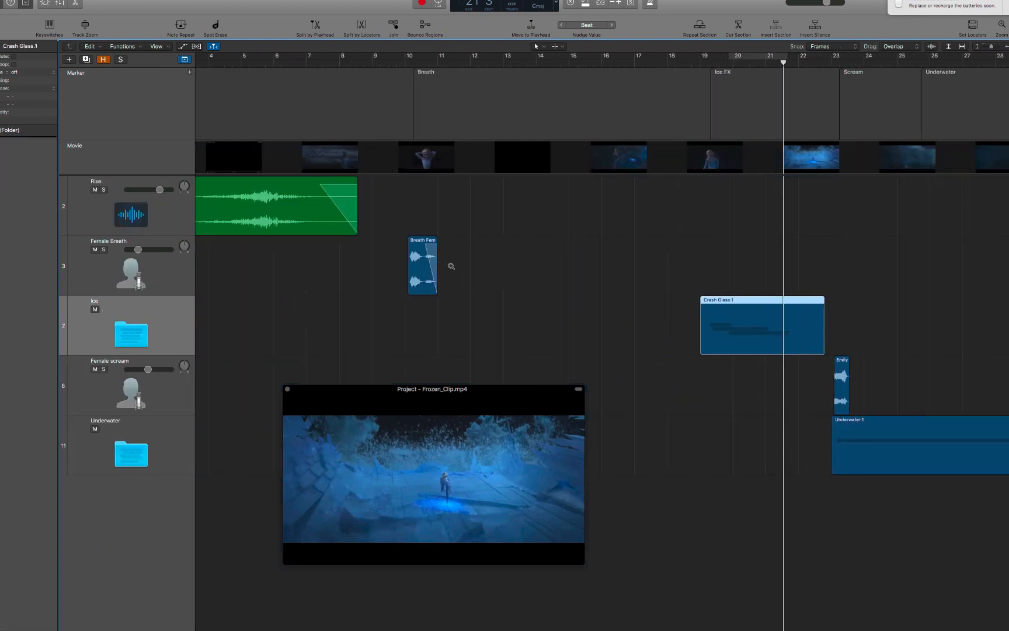
pyautogui.scroll(-3, 452, 267)
pyautogui.hscroll(2, 770, 381)
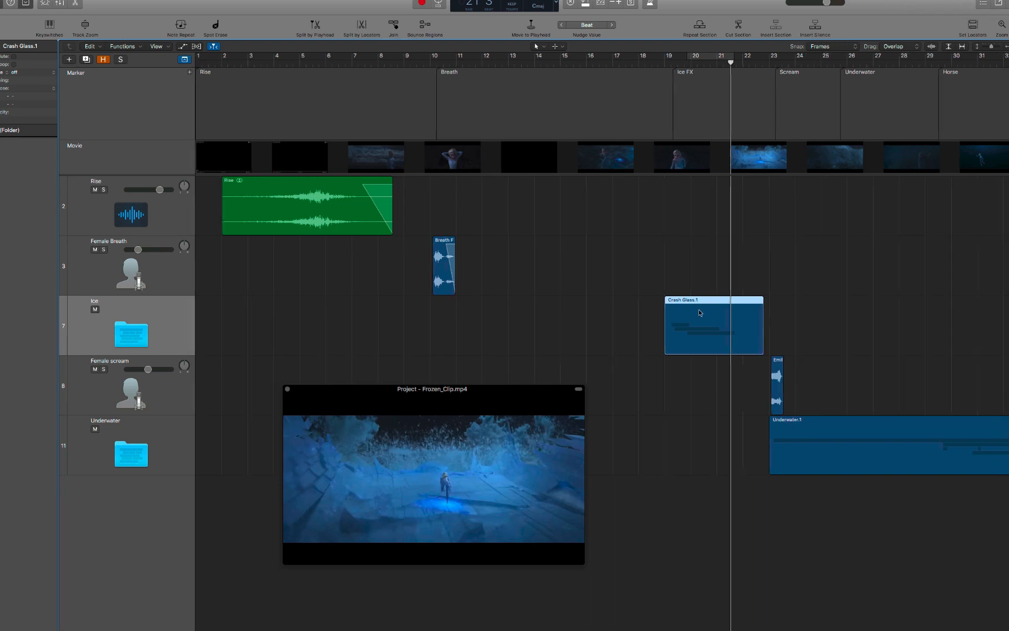
pyautogui.click(769, 384)
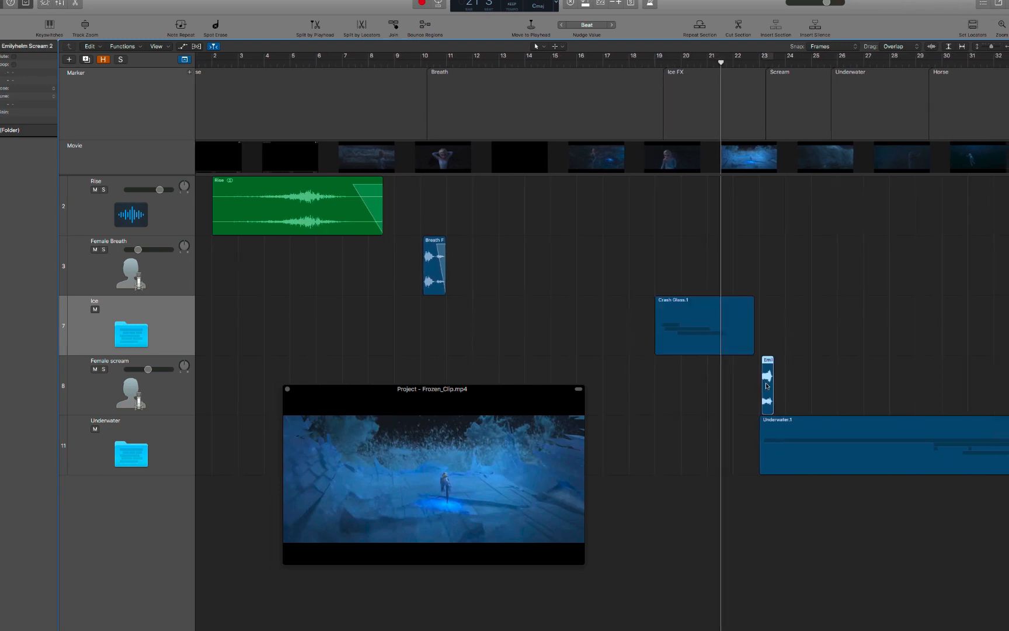
pyautogui.hotkey('ctrl', 's')
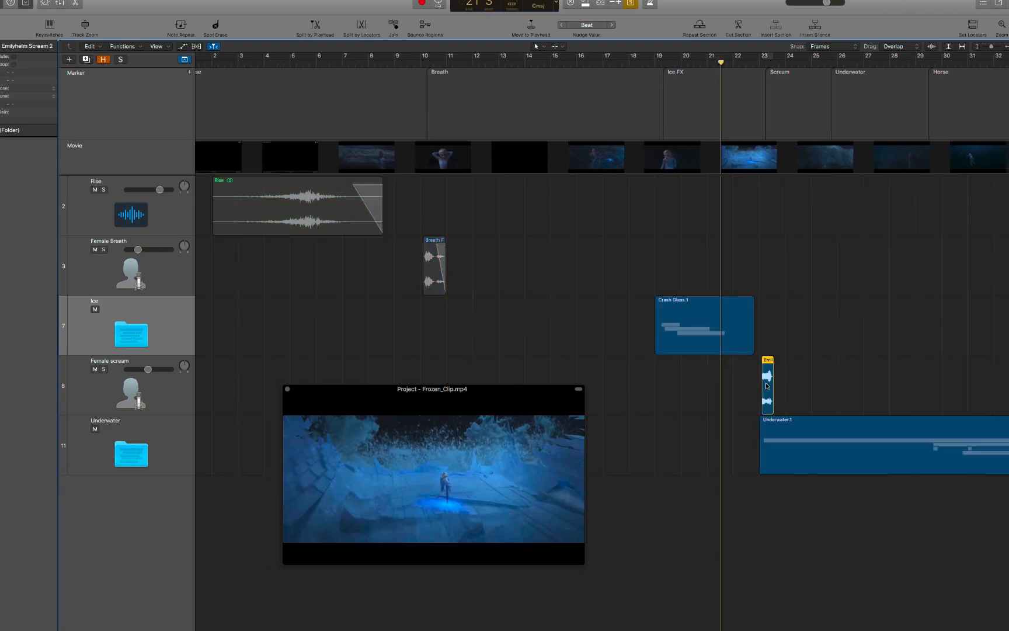
# Audition the selected scream region on the Female scream track in solo against the falling shot in the movie.
pyautogui.hscroll(10, 723, 386)
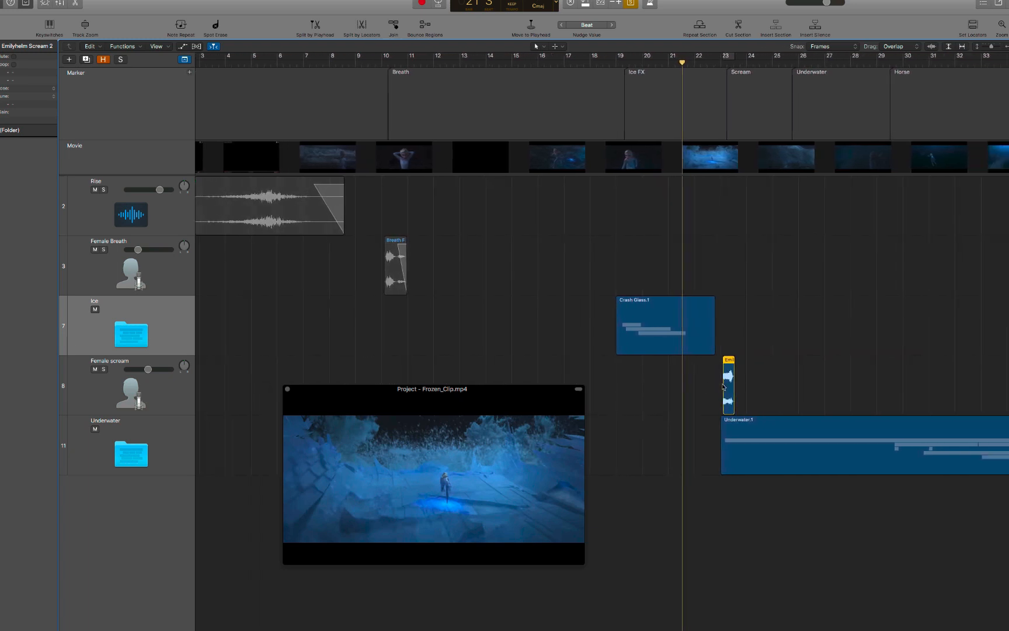
pyautogui.hscroll(4, 723, 387)
pyautogui.press('space')
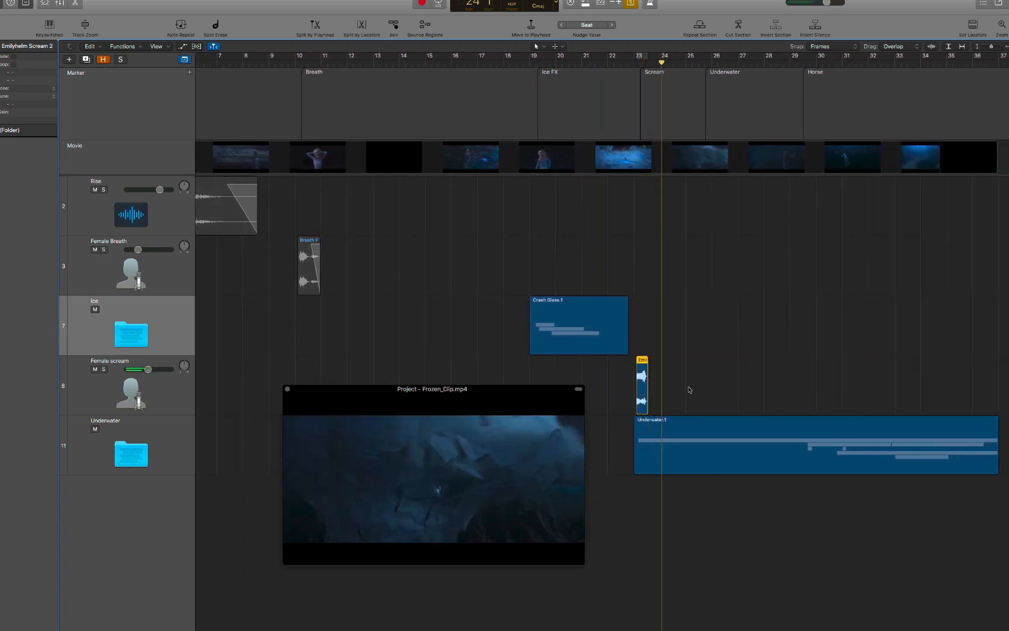
pyautogui.press('space')
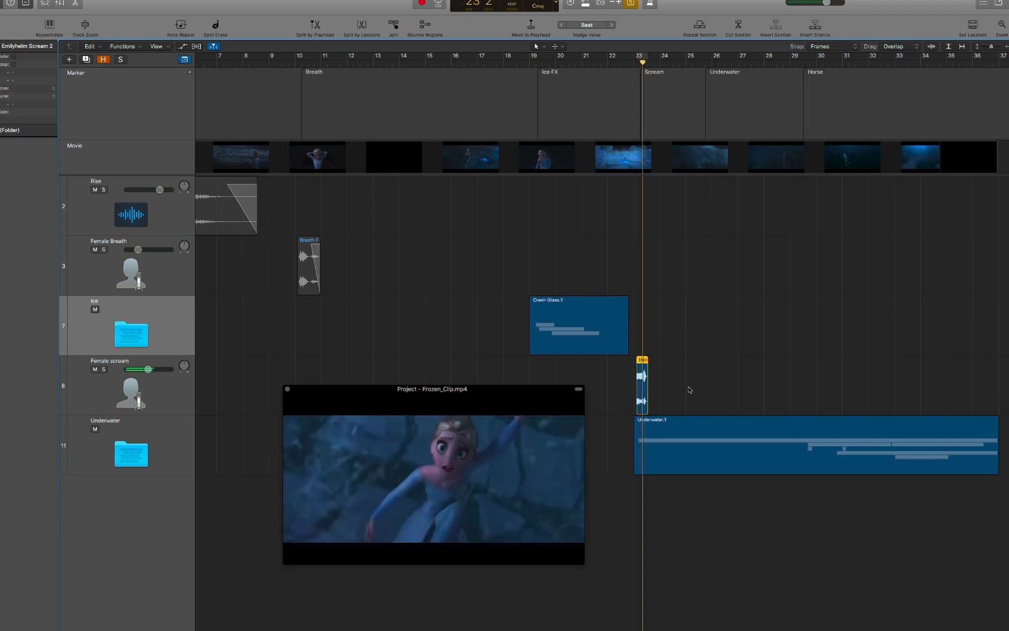
# Open the Underwater folder region, fit its contents to the view and audition the Underwater region against the movie.
pyautogui.doubleClick(683, 455)
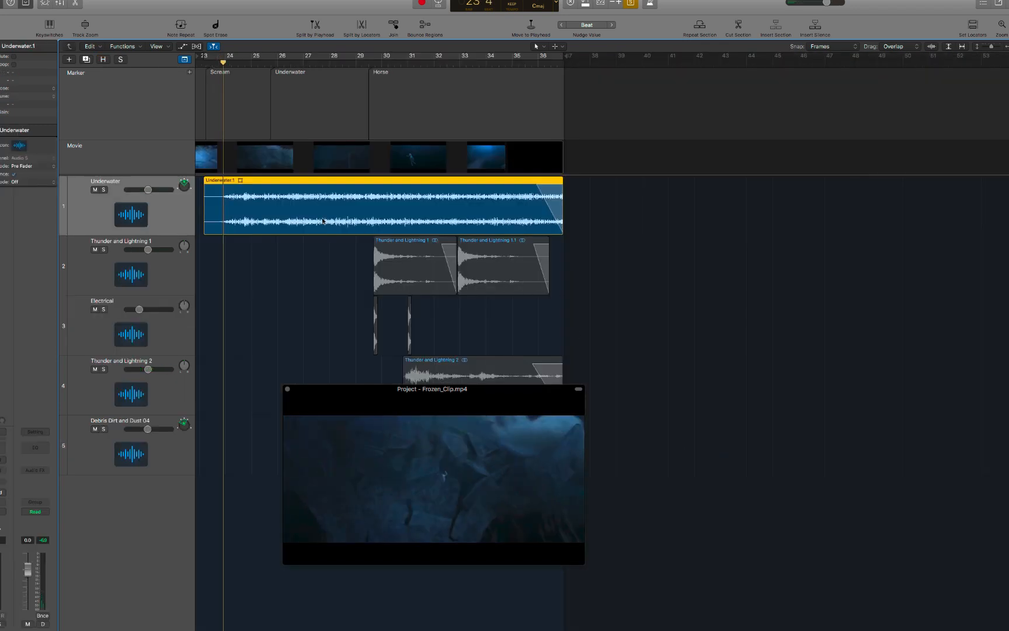
pyautogui.press('z')
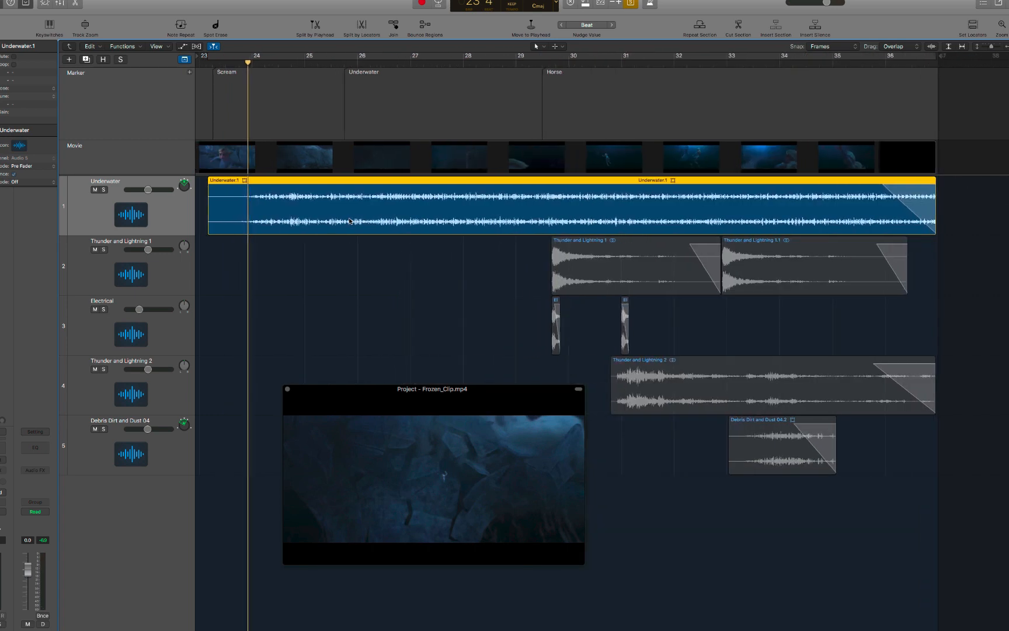
pyautogui.press('space')
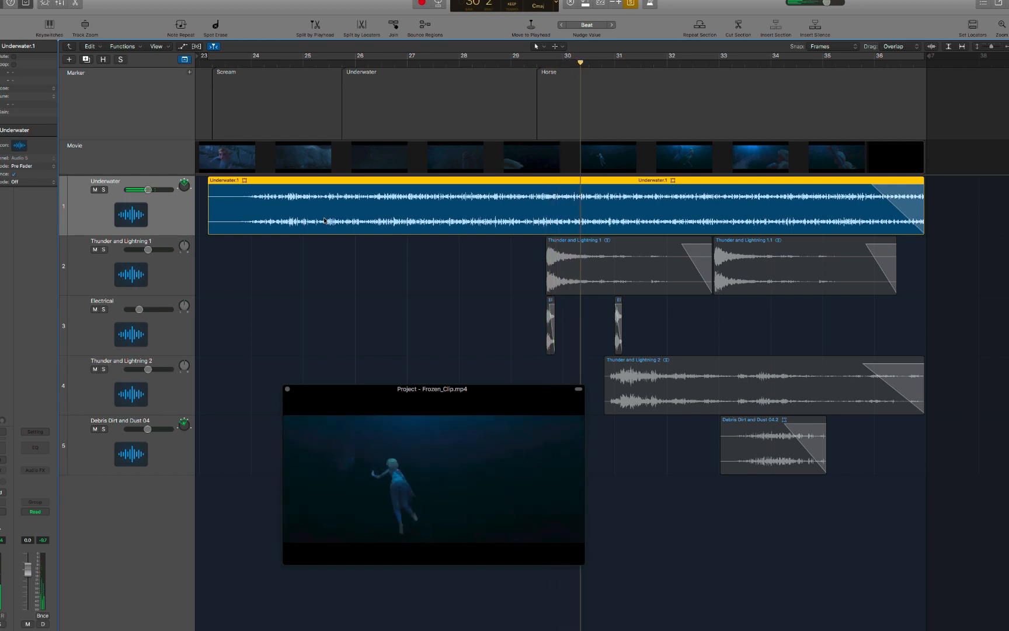
# Select the Thunder and Lightning 1 track, then repeatedly audition the first Electrical region at the Horse marker.
pyautogui.click(174, 270)
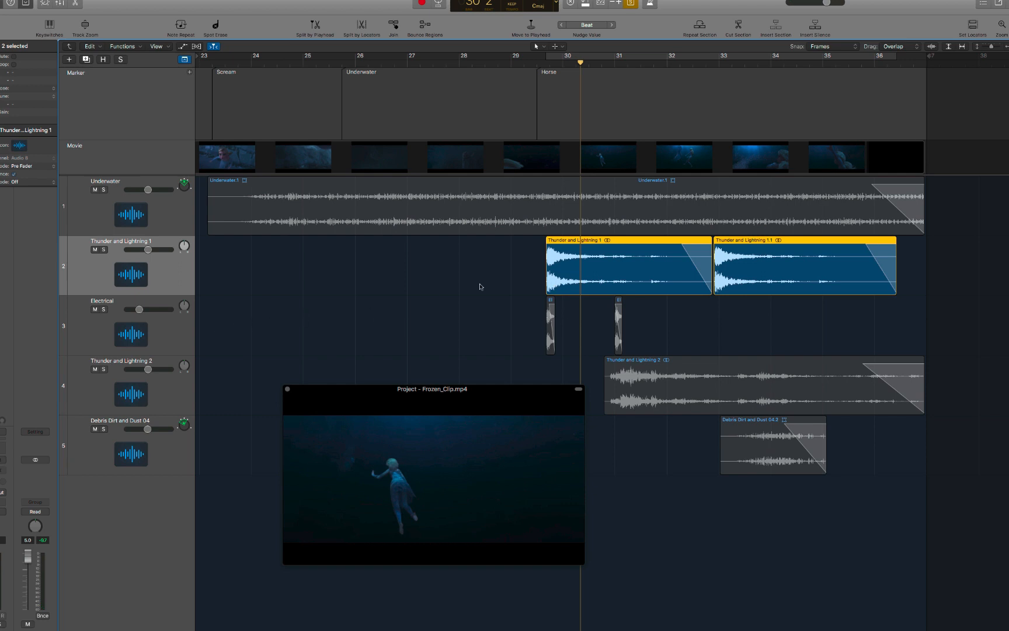
pyautogui.click(549, 328)
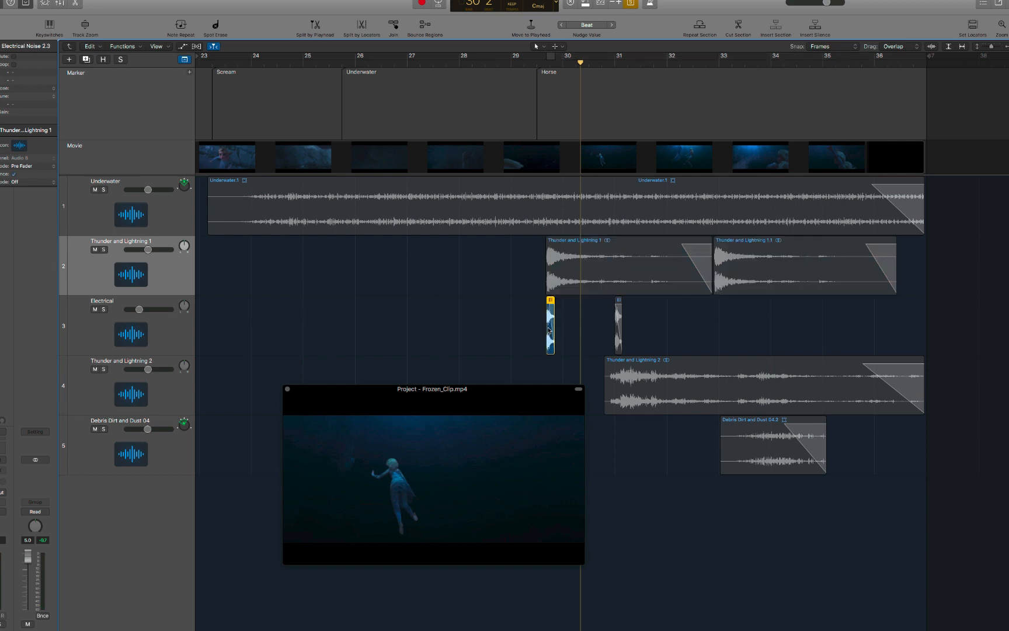
pyautogui.press('space')
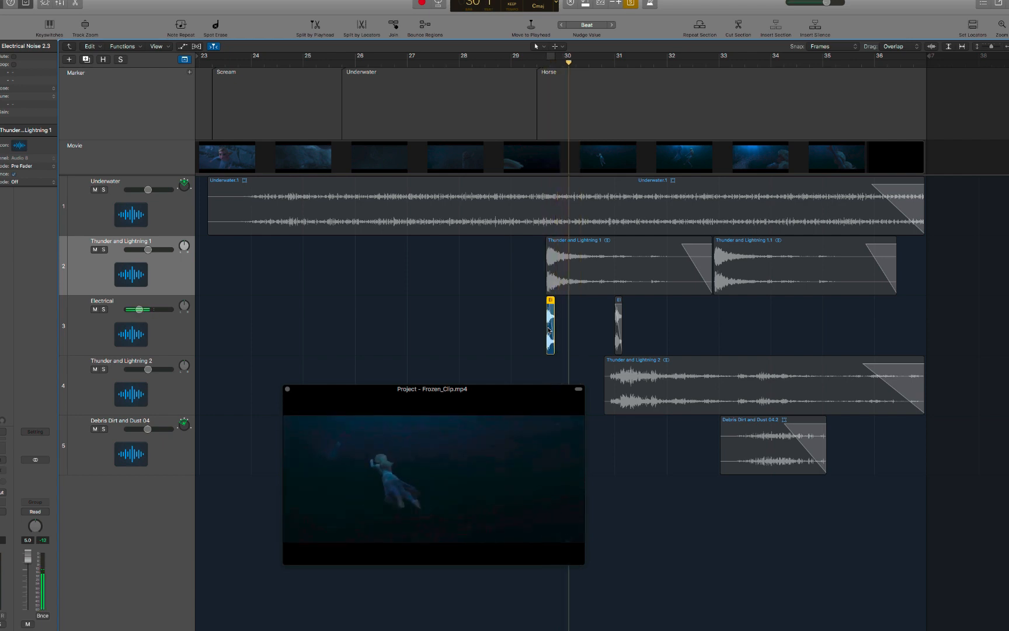
pyautogui.press('space')
pyautogui.press('space')
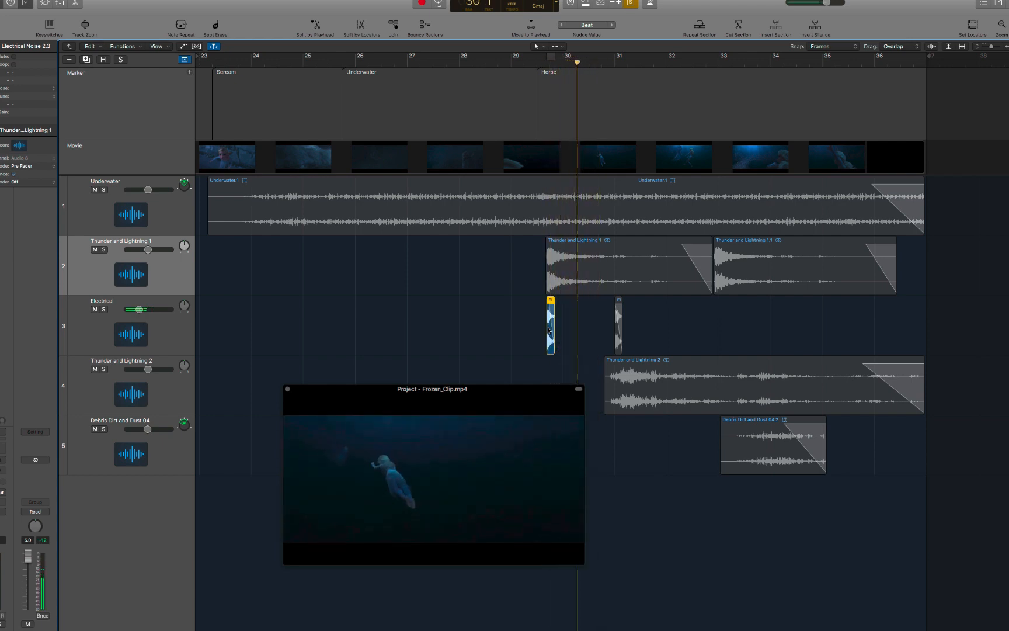
pyautogui.press('space')
pyautogui.press('space')
pyautogui.press('space')
# Audition the first Thunder and Lightning 1 region several times, then the Thunder and Lightning 2 region against the horse shot.
pyautogui.click(571, 268)
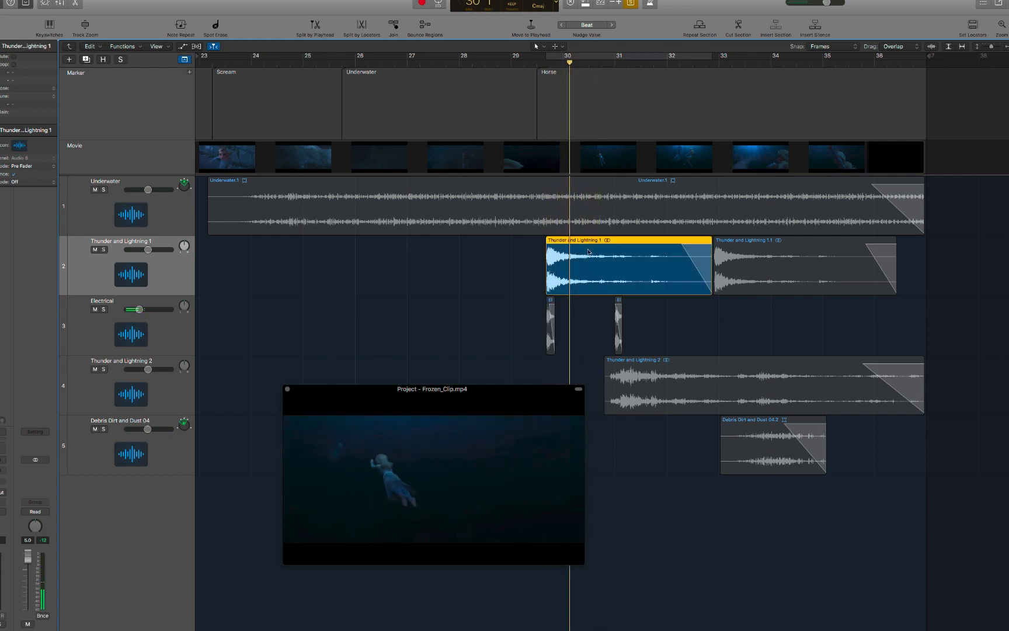
pyautogui.press('space')
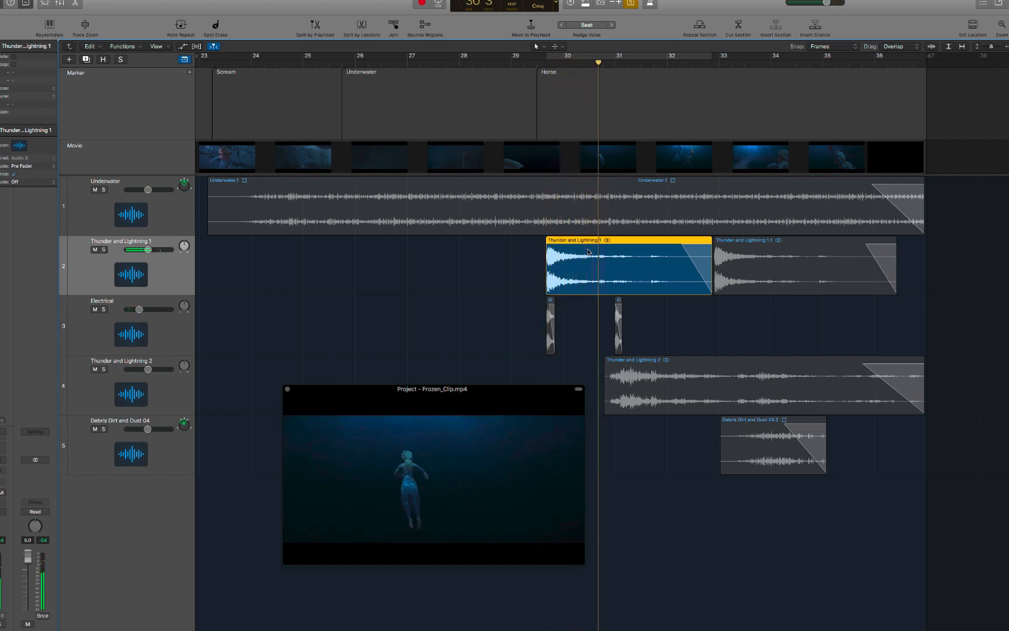
pyautogui.press('space')
pyautogui.press('space')
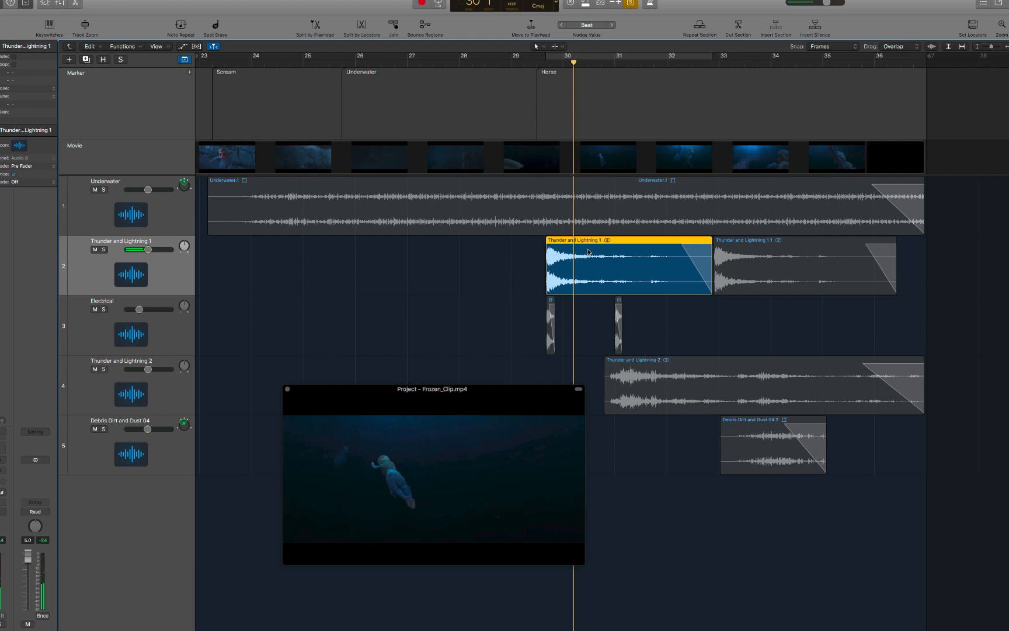
pyautogui.click(623, 386)
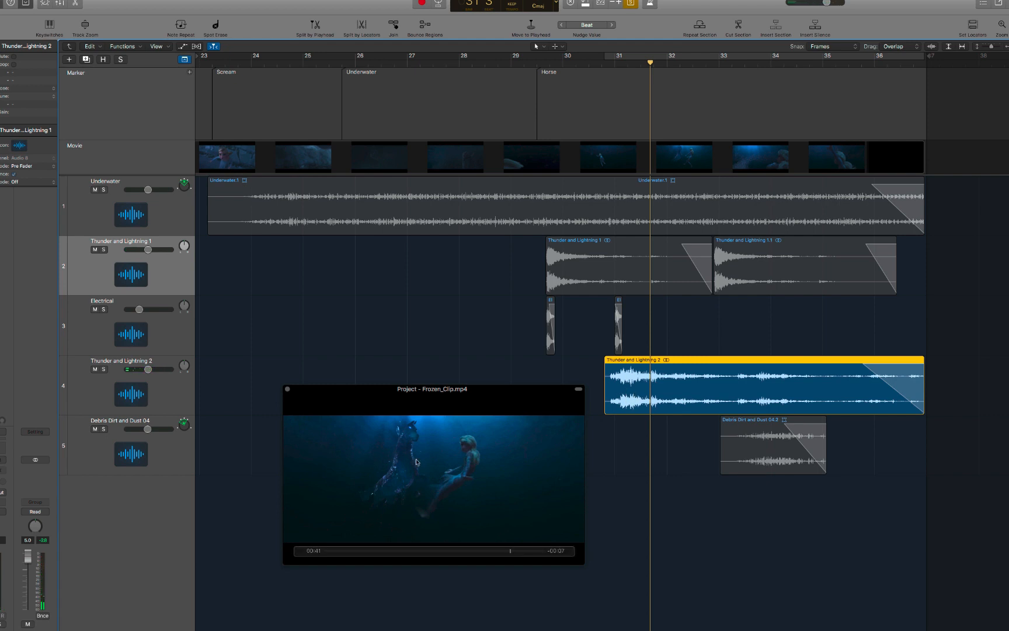
# Audition the Debris Dirt and Dust 04.2 region against the movie and return to the main arrangement.
pyautogui.click(741, 442)
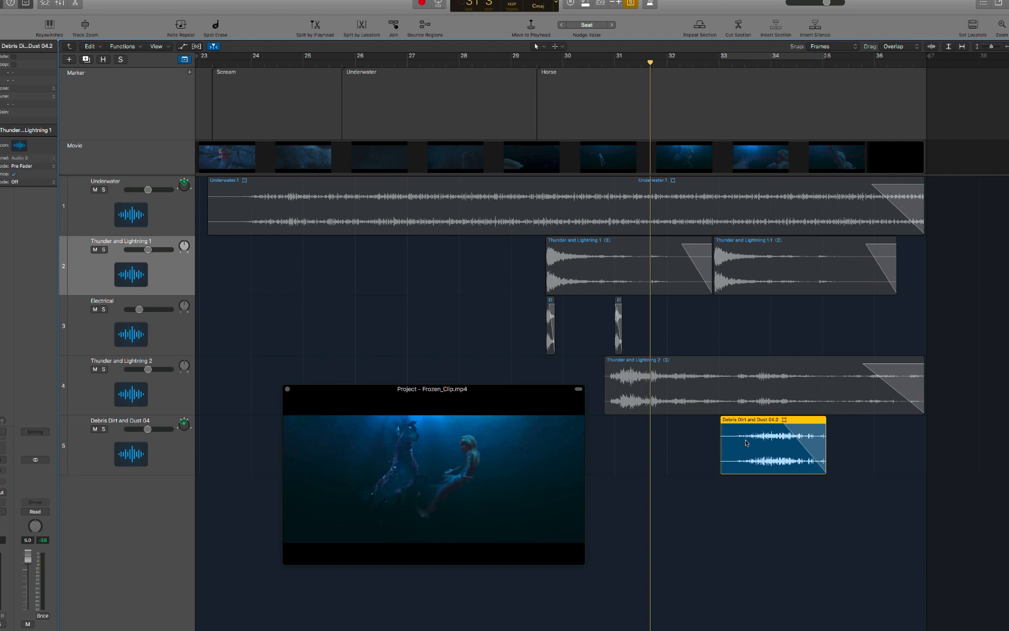
pyautogui.press('space')
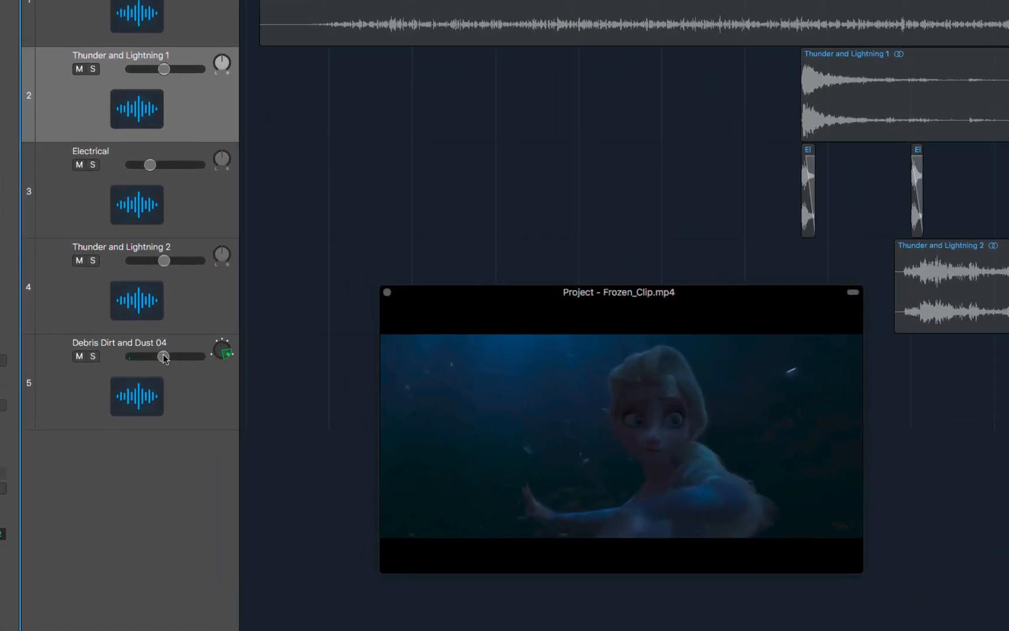
pyautogui.click(191, 391)
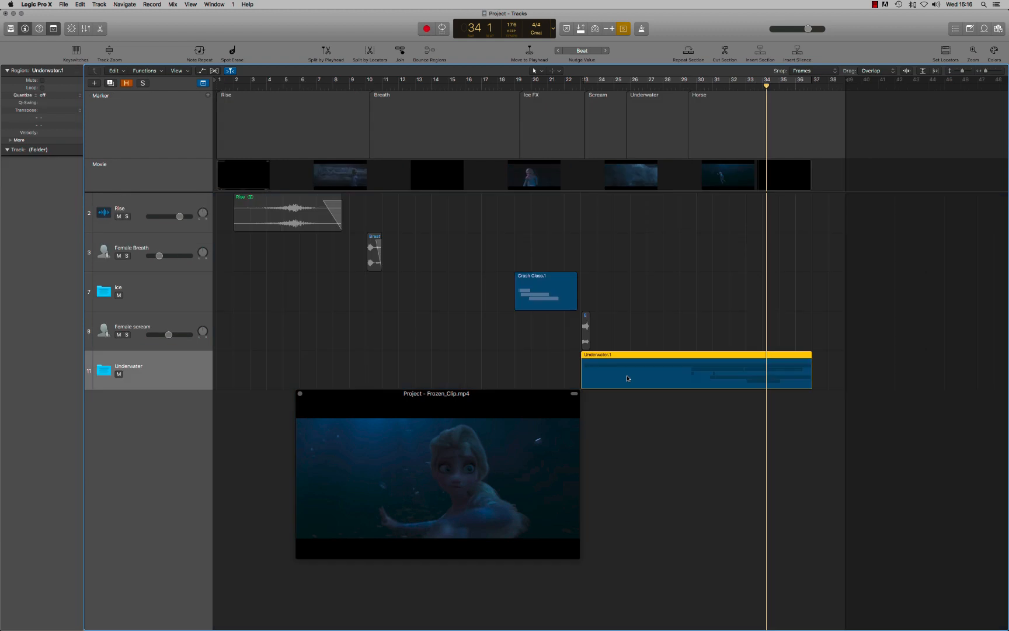
# Play the main arrangement from bar 34 to about bar 35 and move the movie window slightly aside.
pyautogui.hotkey('shift', 'space')
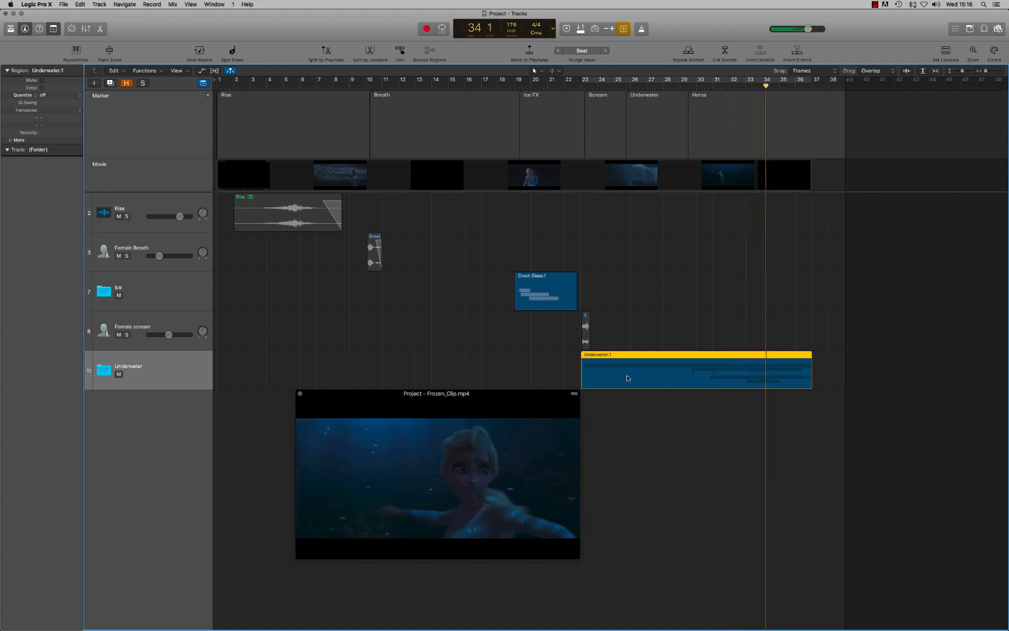
pyautogui.press('space')
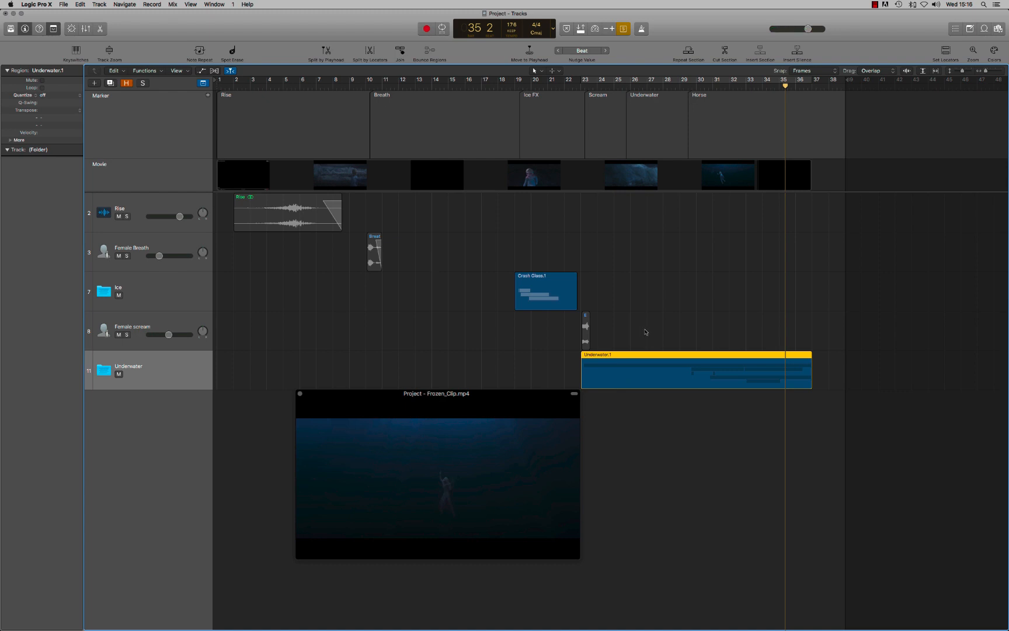
pyautogui.moveTo(522, 394); pyautogui.dragTo(483, 392)
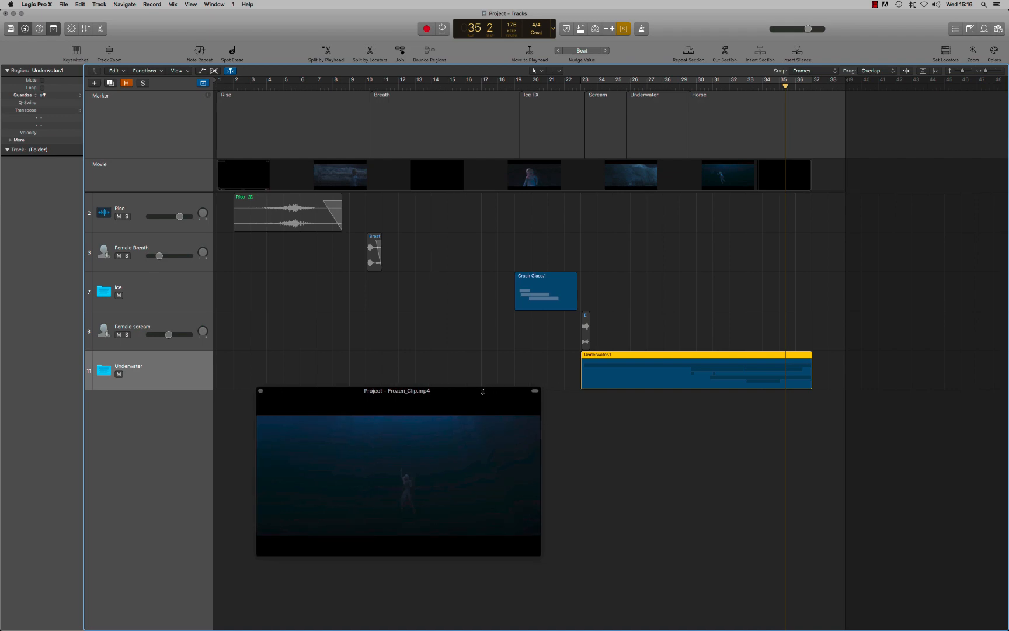